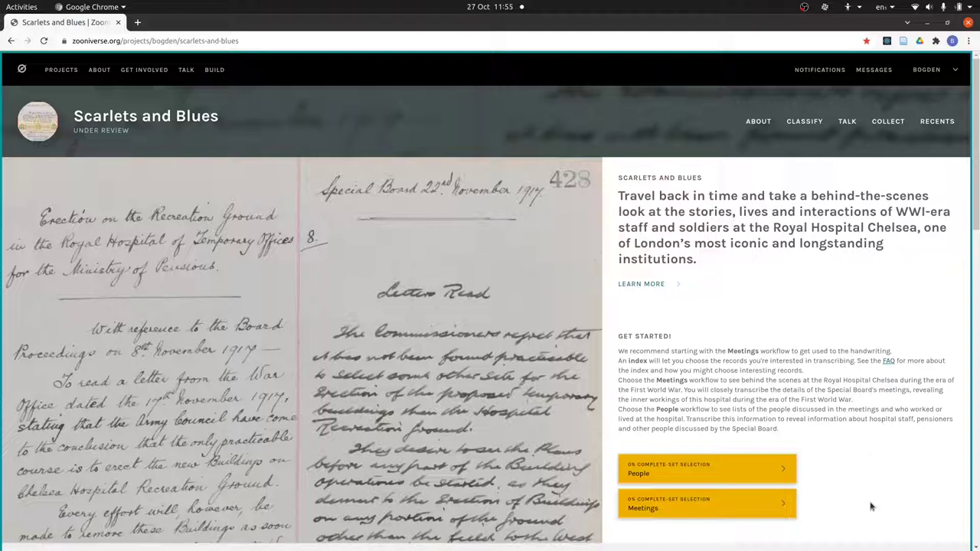
# Start the Meetings workflow and choose the 1916 Q1 January-March subject set
pyautogui.click(671, 507)
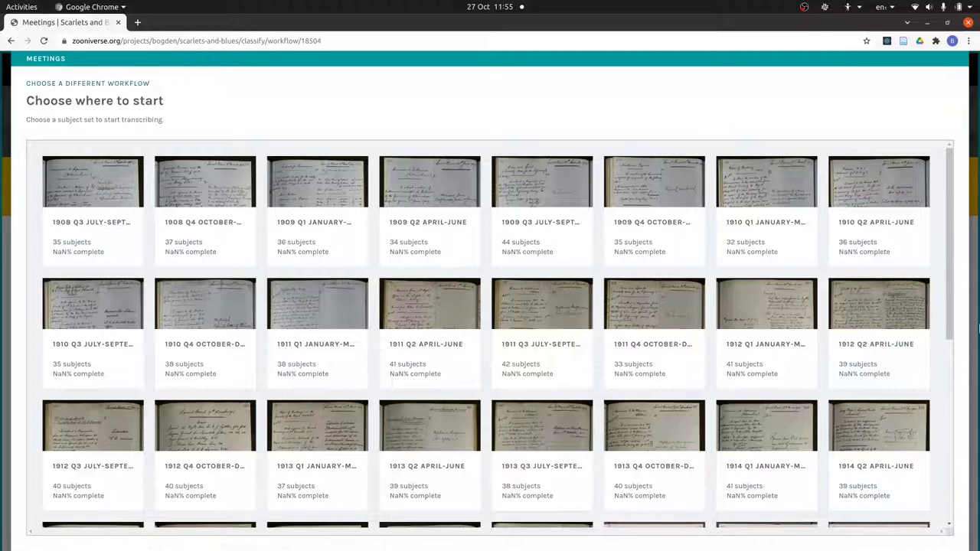
pyautogui.moveTo(952, 317); pyautogui.dragTo(940, 528)
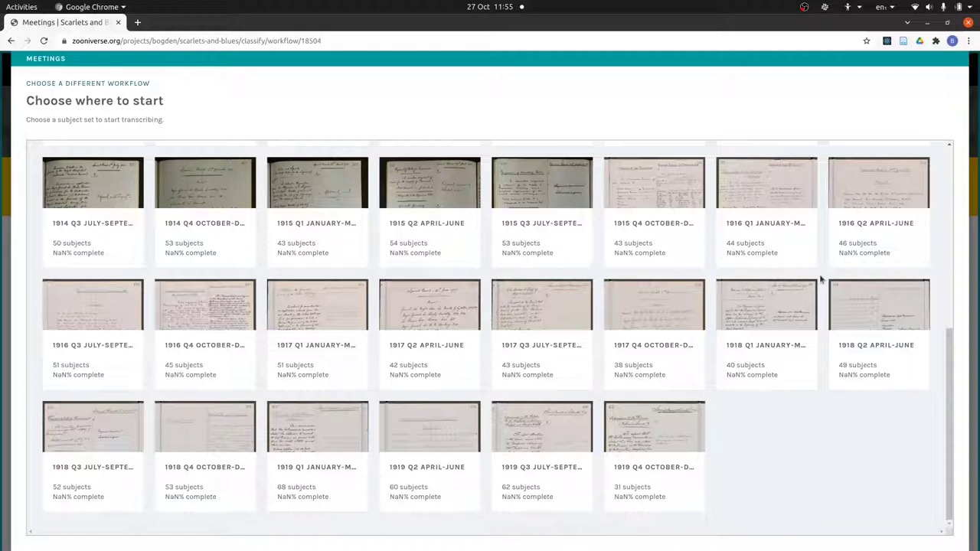
pyautogui.click(773, 224)
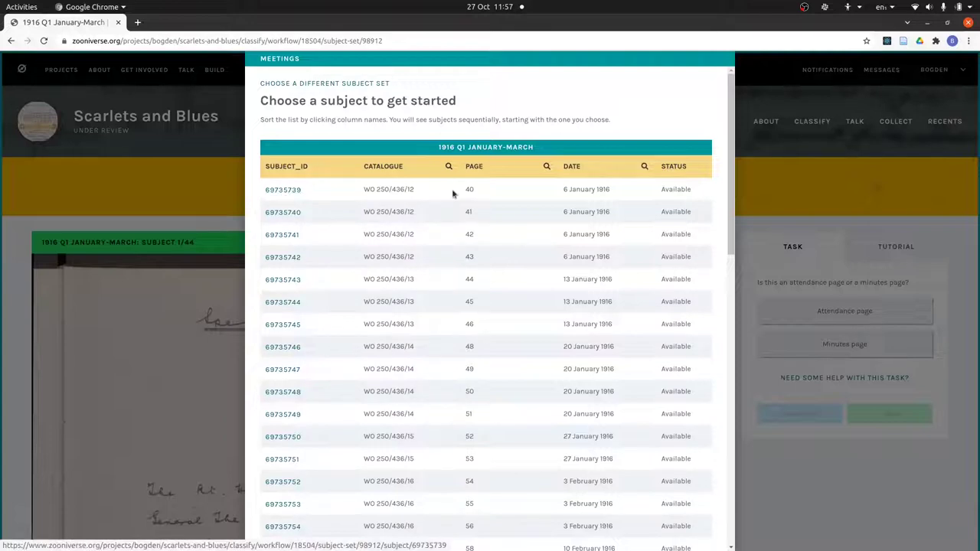
# Sort the subject list by page in descending order and filter its dates by 24
pyautogui.click(481, 166)
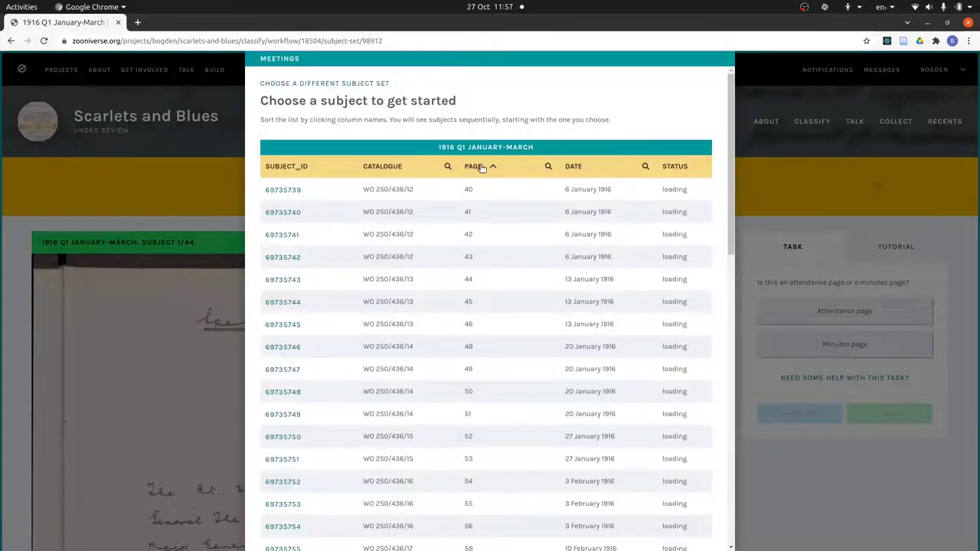
pyautogui.click(481, 167)
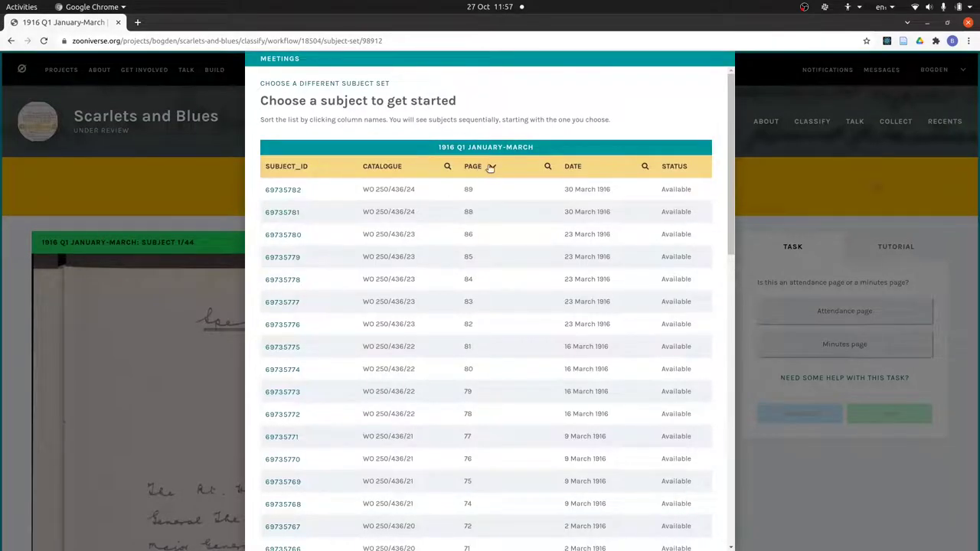
pyautogui.click(647, 166)
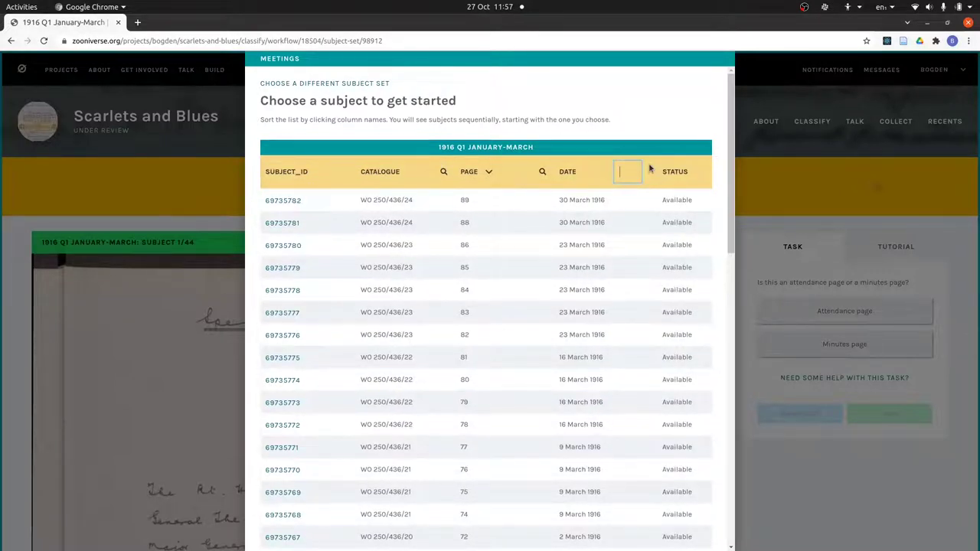
pyautogui.write('24')
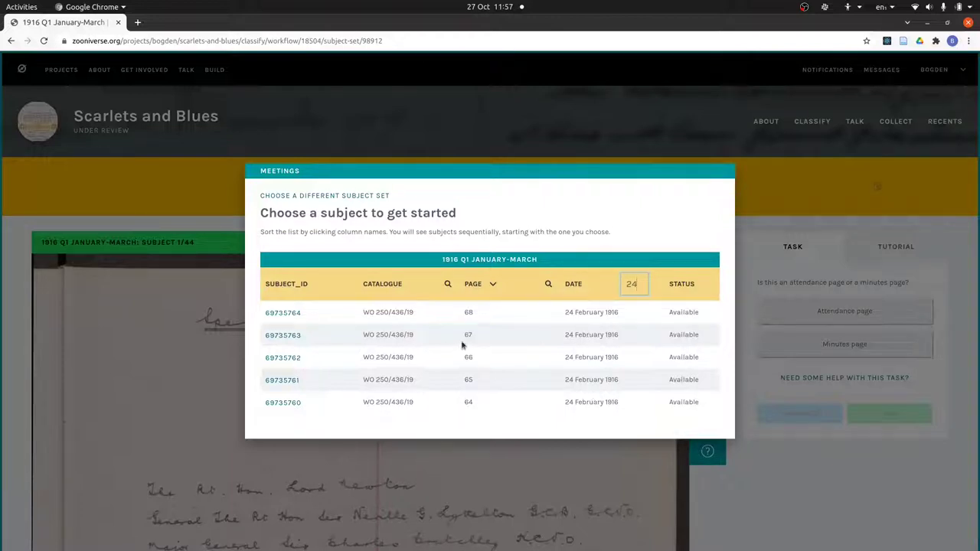
# Open the subject for page 67 of 24 February 1916 and dismiss the licence notice
pyautogui.click(283, 340)
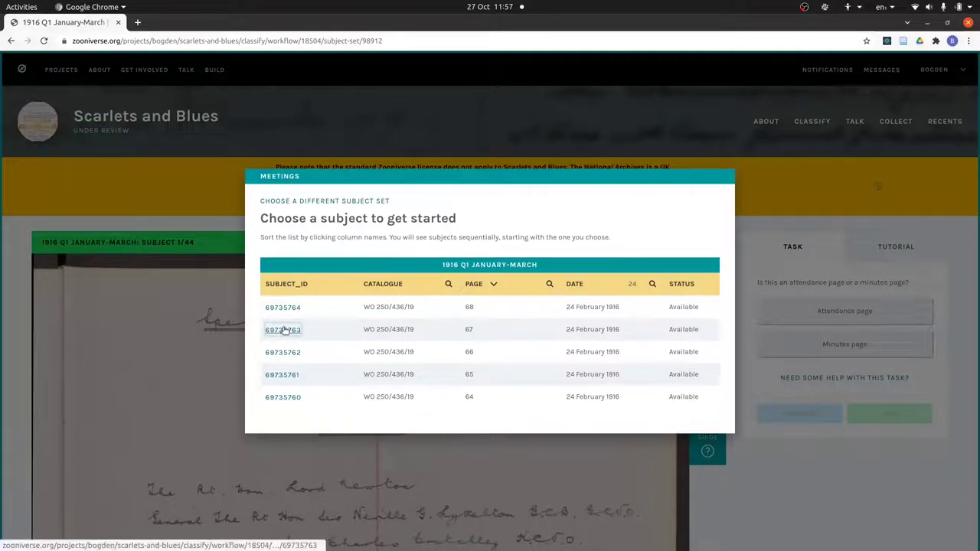
pyautogui.click(282, 330)
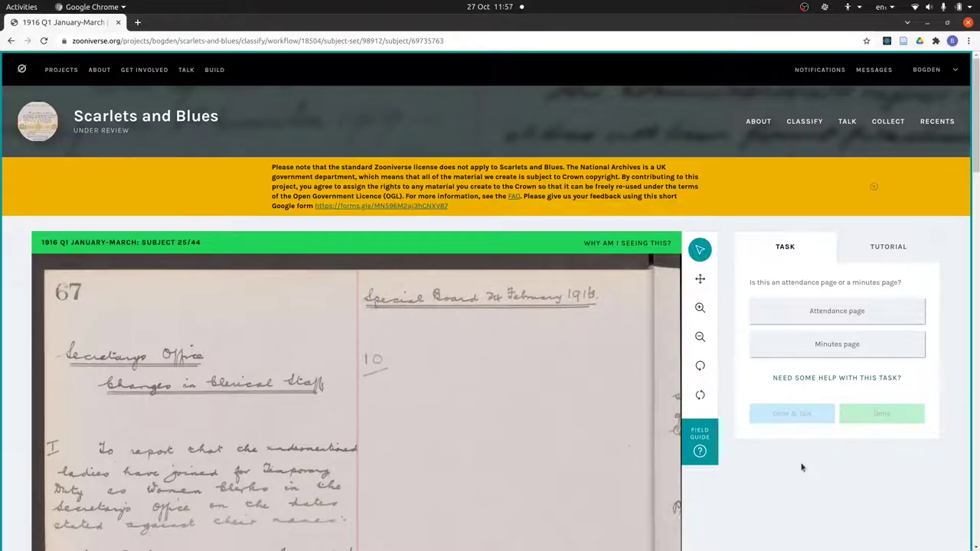
pyautogui.click(874, 186)
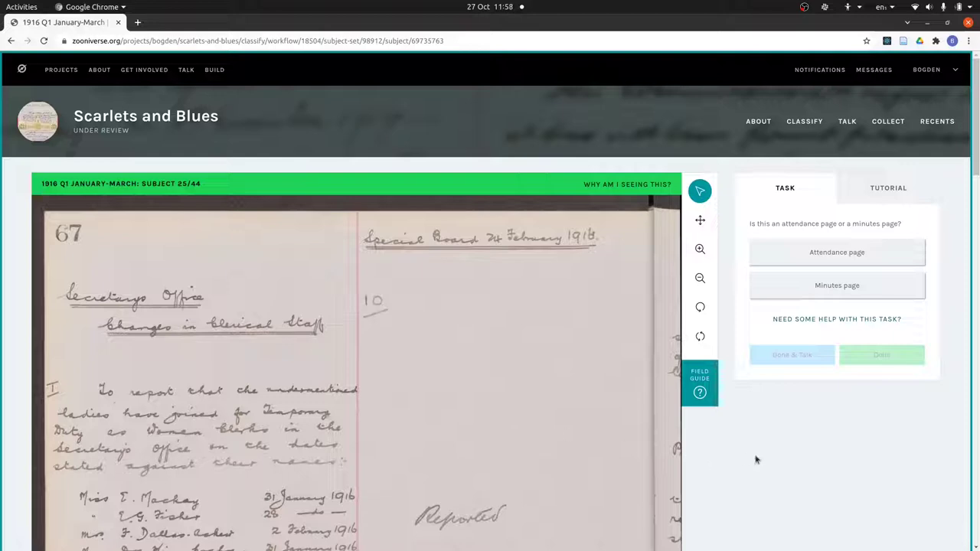
# Look over the scanned page, classify it as a minutes page and continue to the following question
pyautogui.scroll(-6, 755, 459)
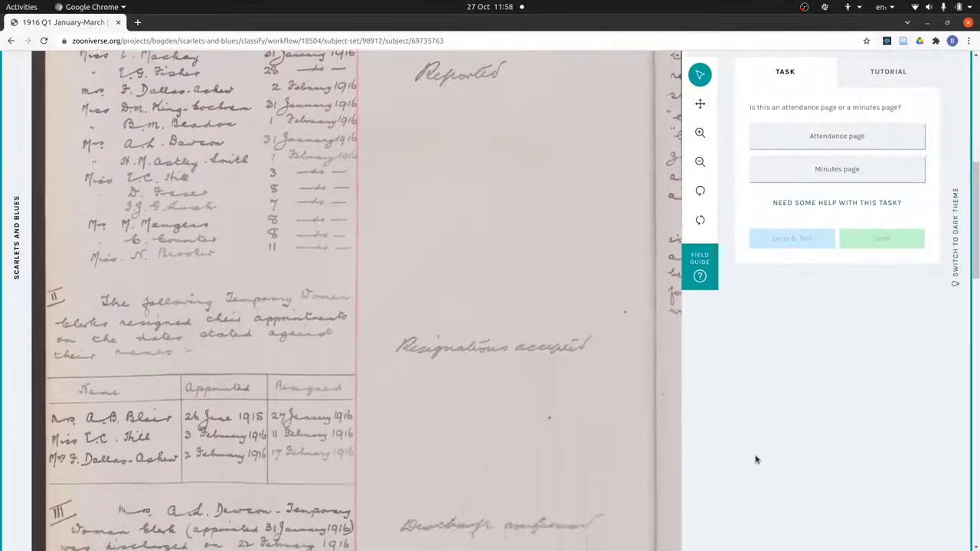
pyautogui.scroll(-3, 755, 459)
pyautogui.scroll(9, 755, 459)
pyautogui.scroll(-1, 756, 459)
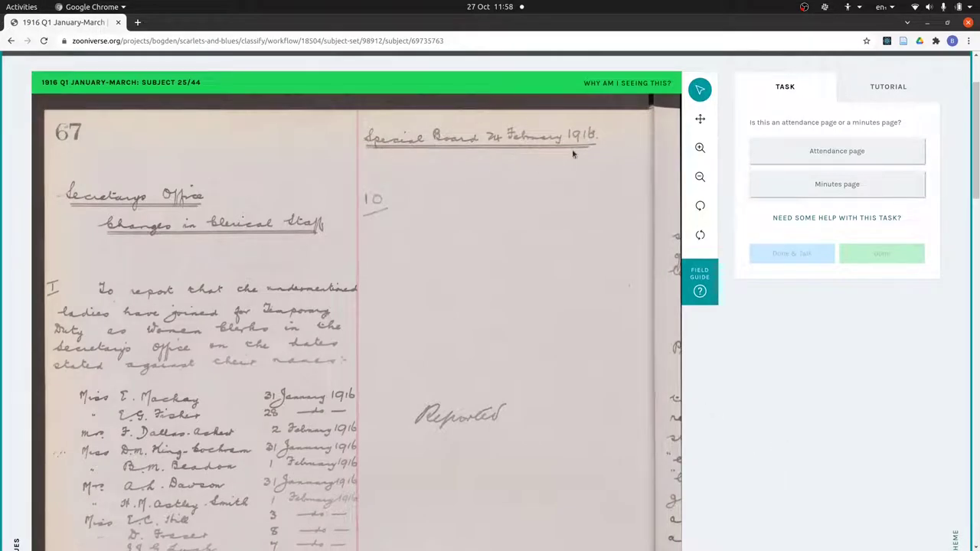
pyautogui.click(876, 188)
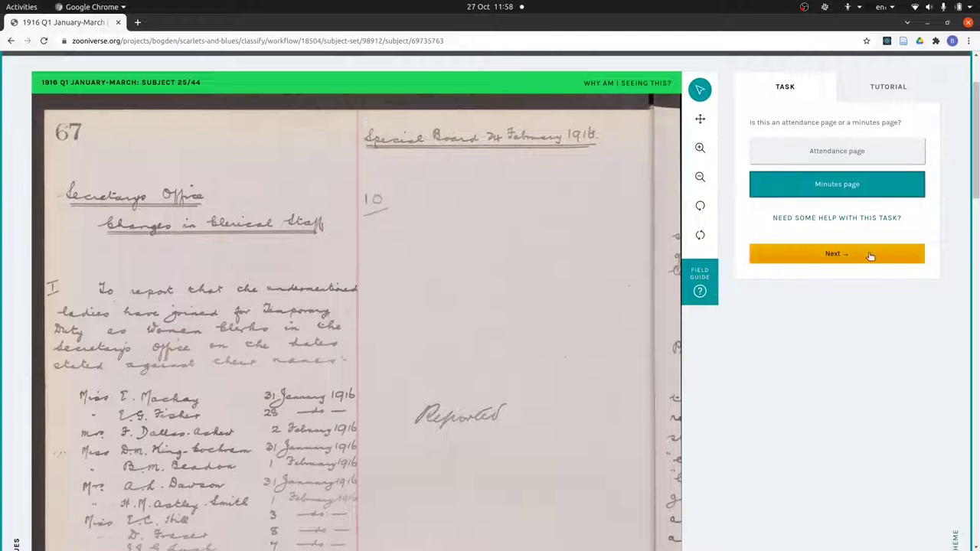
pyautogui.click(870, 255)
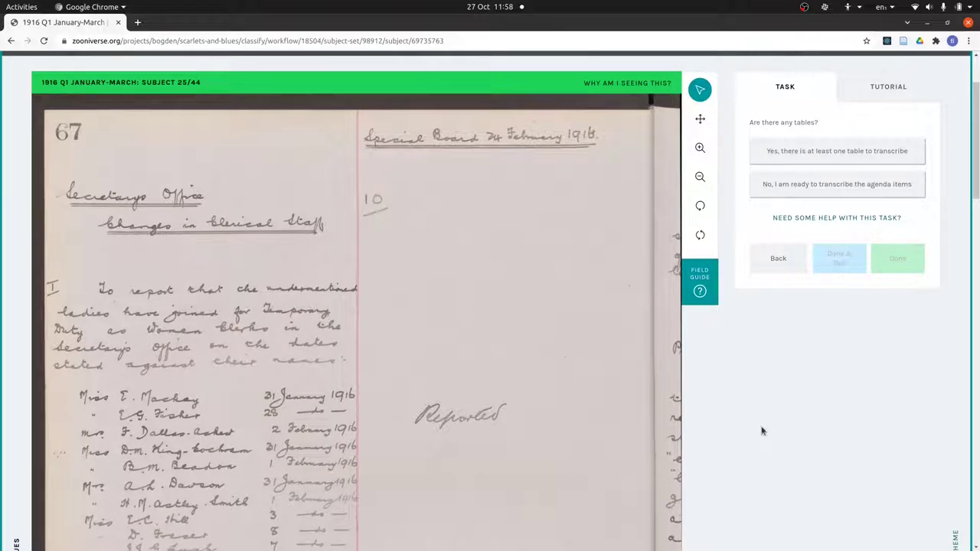
# Check the page for tables, answer that there is at least one table to transcribe, and continue
pyautogui.scroll(-4, 762, 430)
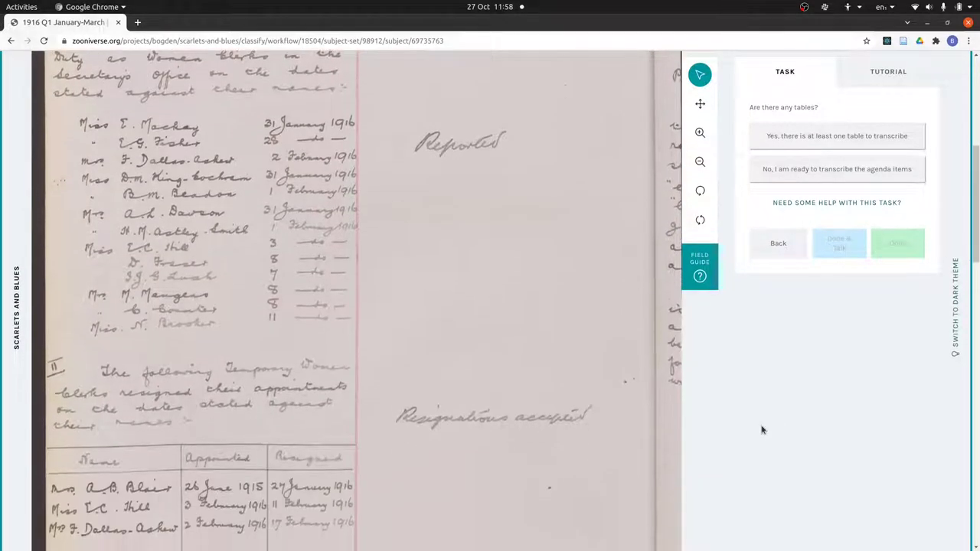
pyautogui.scroll(-3, 762, 430)
pyautogui.scroll(3, 762, 430)
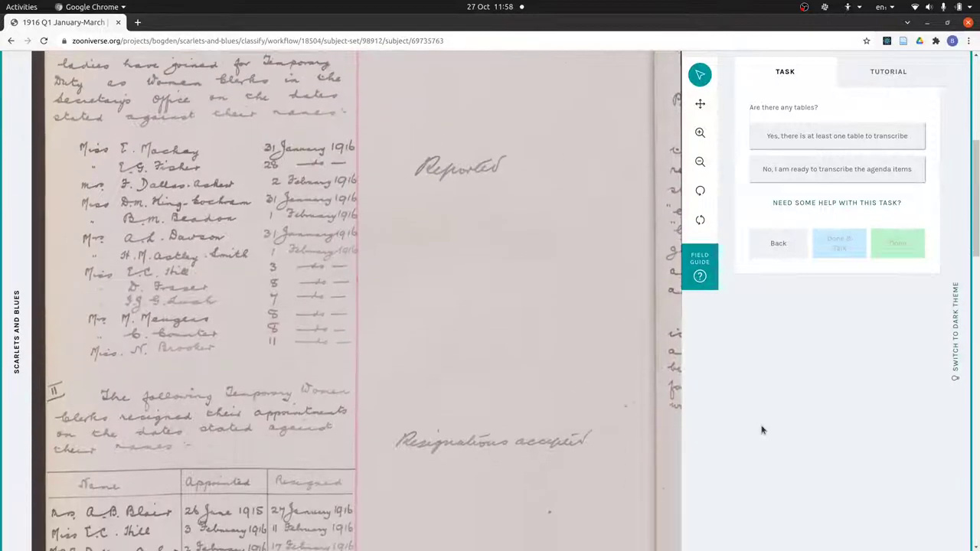
pyautogui.scroll(-1, 761, 431)
pyautogui.scroll(2, 762, 431)
pyautogui.scroll(-1, 762, 431)
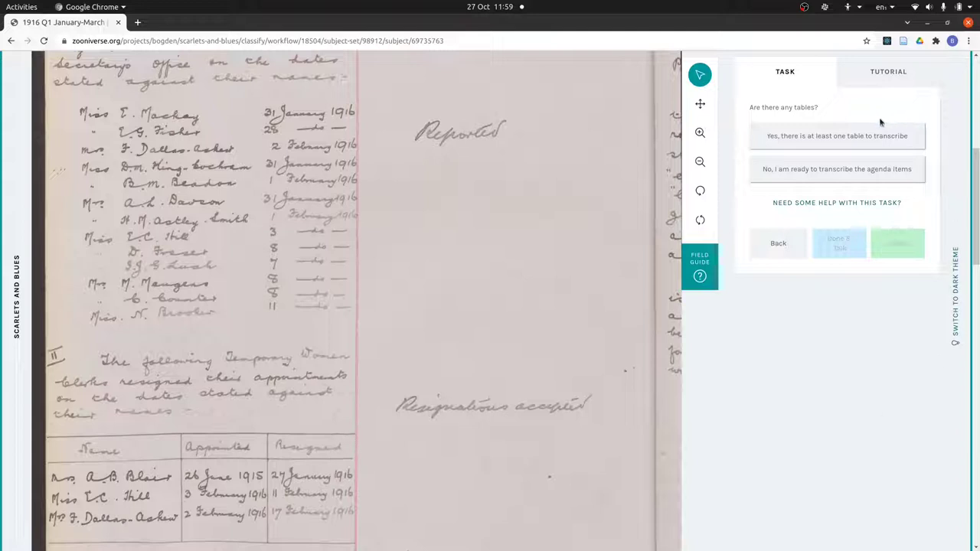
pyautogui.click(860, 136)
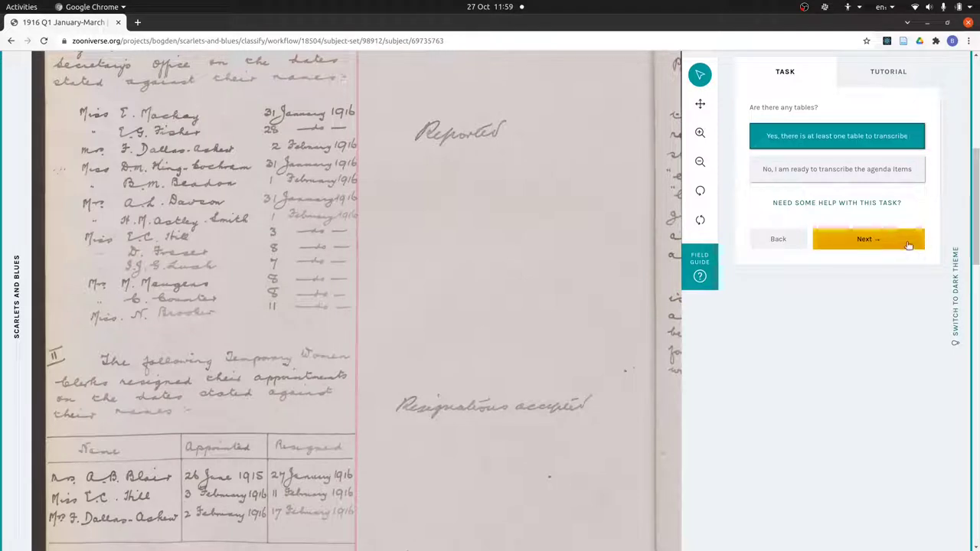
pyautogui.click(867, 244)
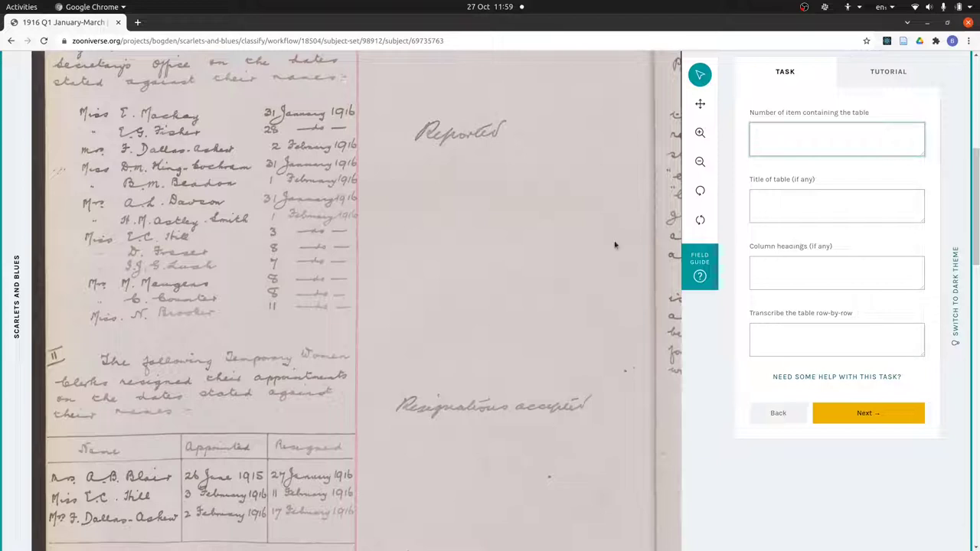
# Examine the minutes page for the agenda item number and the Roman-numeral subsections that contain tables
pyautogui.scroll(3, 613, 245)
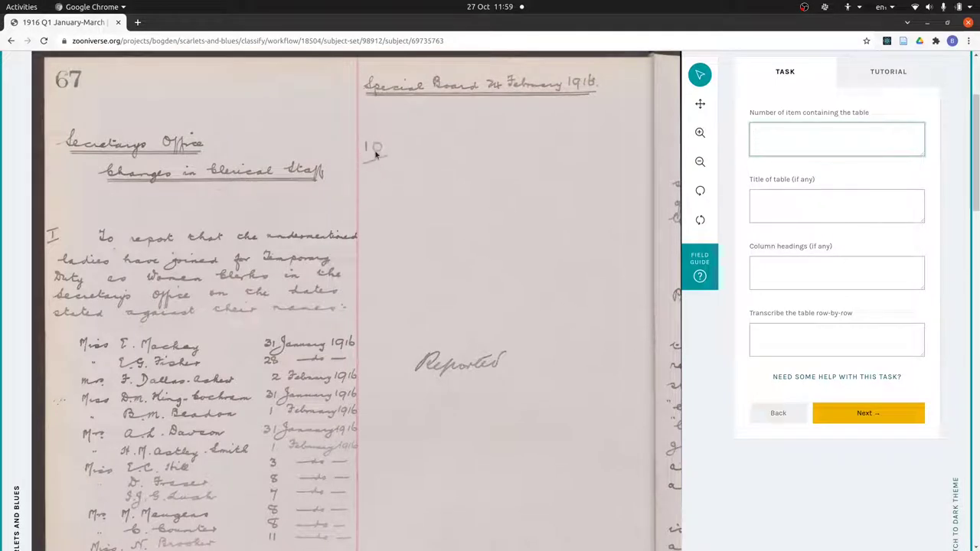
pyautogui.scroll(-5, 437, 204)
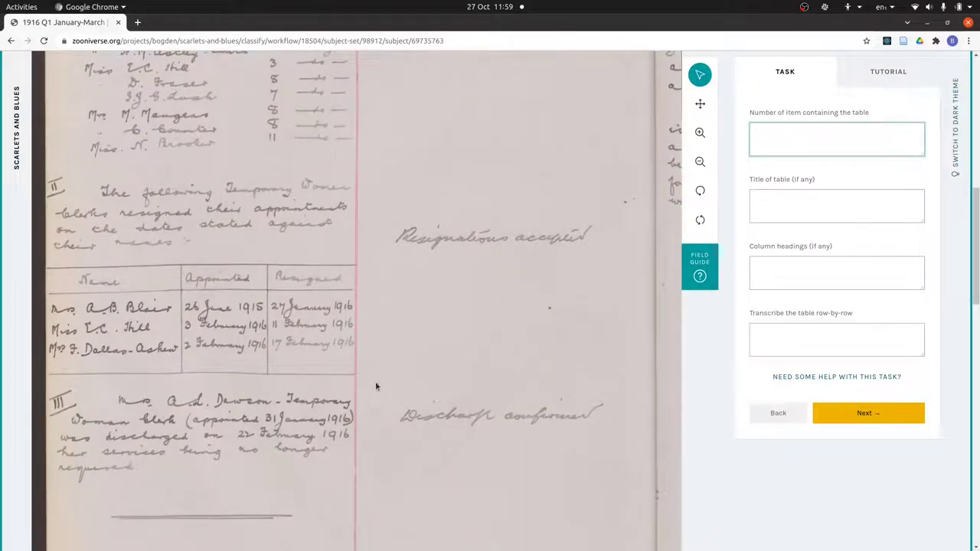
pyautogui.scroll(7, 482, 223)
pyautogui.scroll(-1, 483, 222)
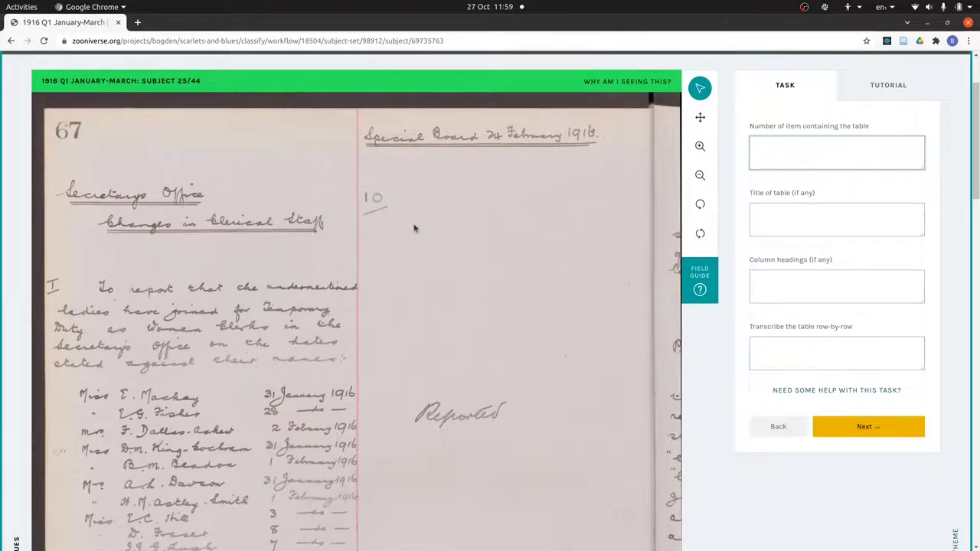
pyautogui.scroll(-5, 500, 262)
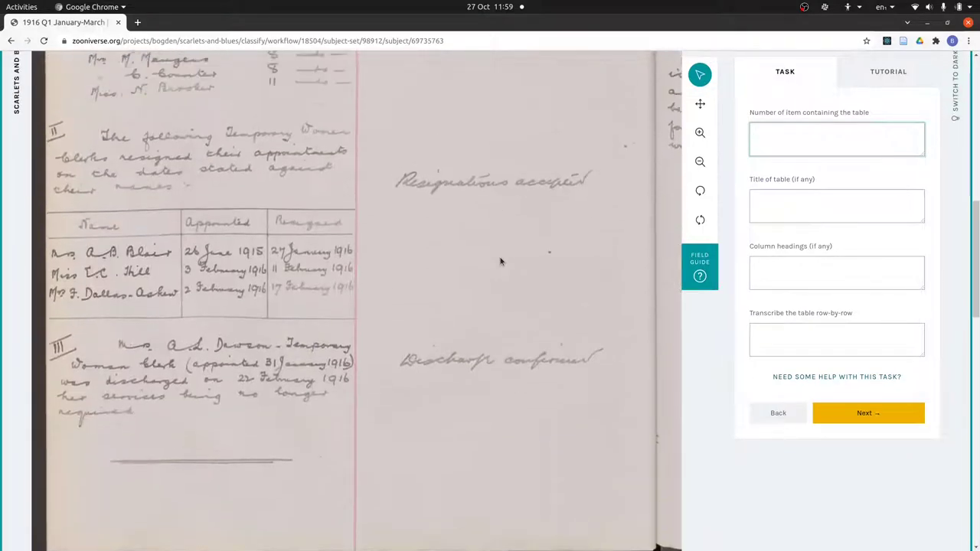
pyautogui.scroll(2, 501, 262)
pyautogui.scroll(-1, 500, 262)
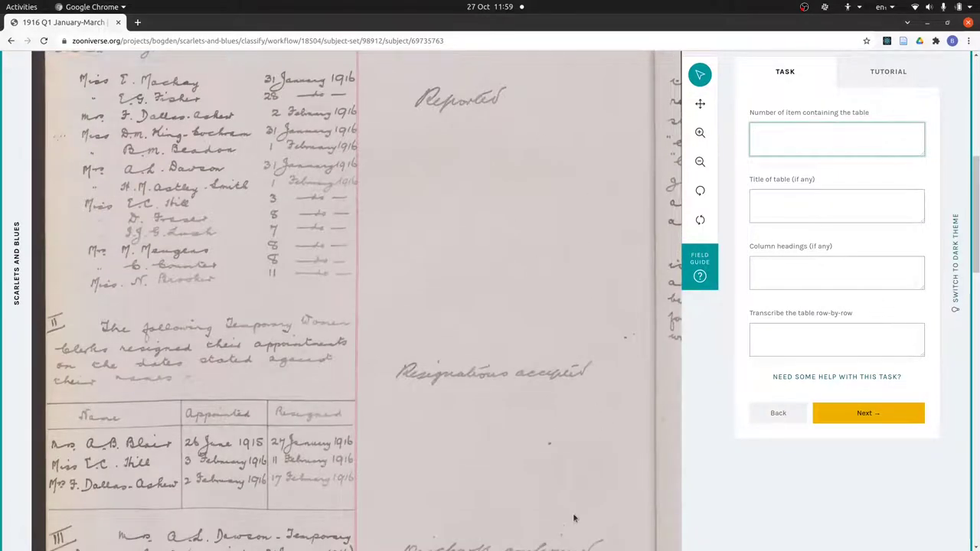
pyautogui.scroll(-1, 572, 513)
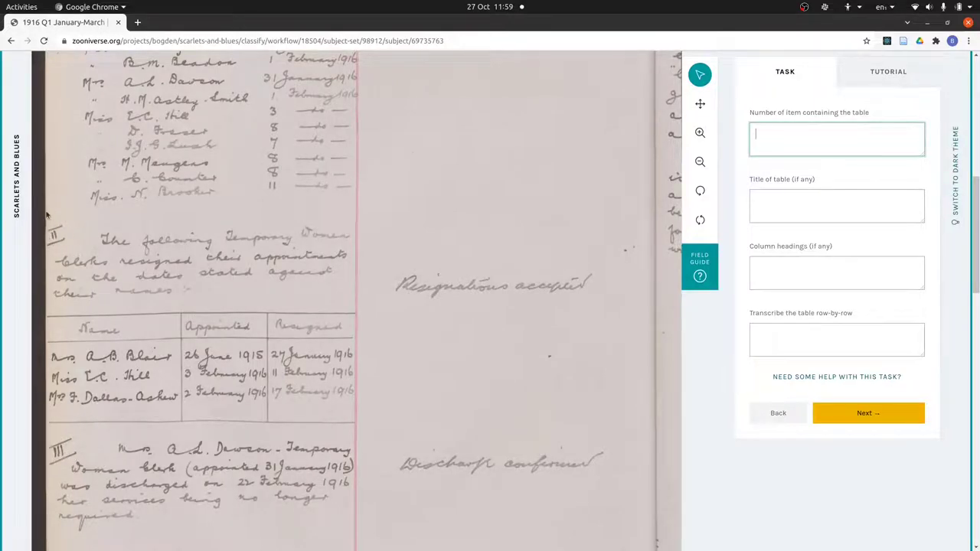
pyautogui.scroll(3, 48, 216)
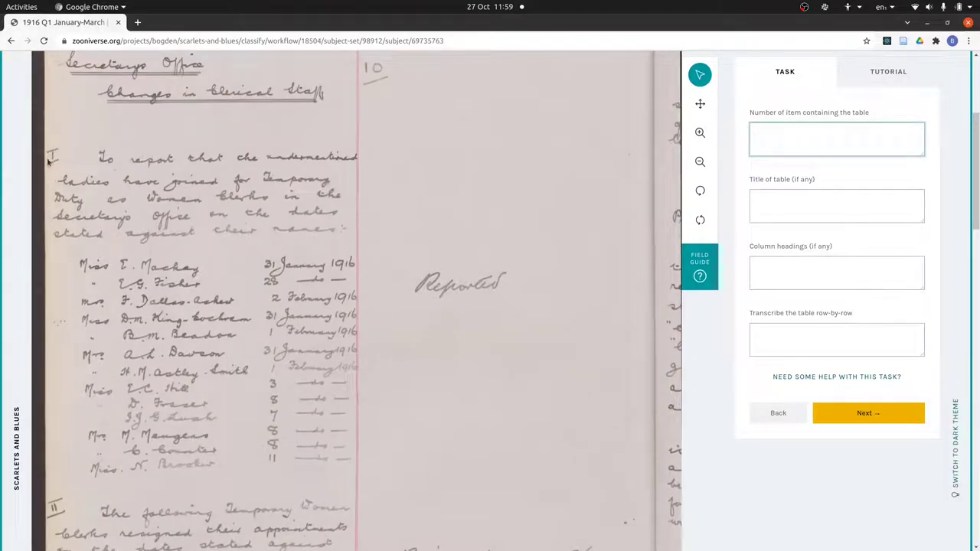
pyautogui.scroll(-5, 105, 302)
pyautogui.scroll(-1, 106, 302)
pyautogui.scroll(7, 409, 207)
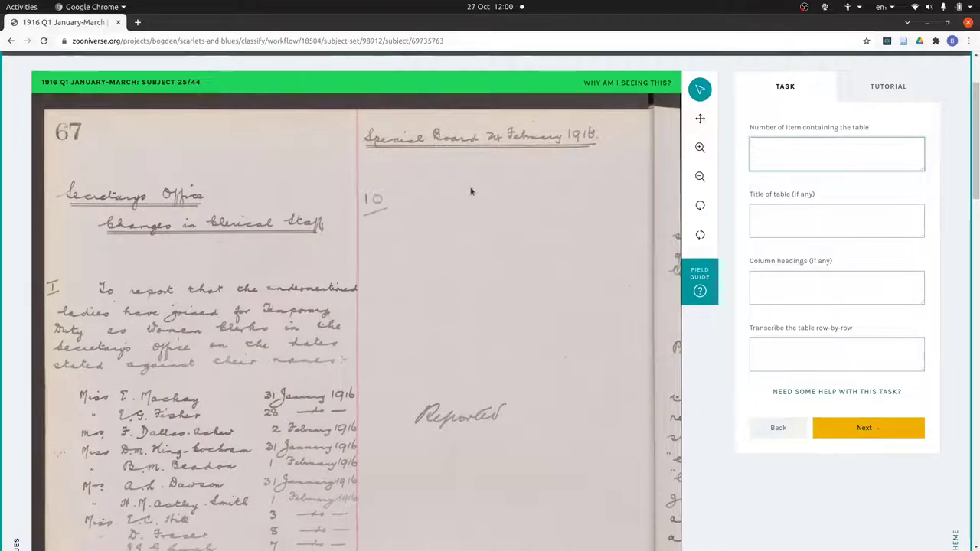
pyautogui.hotkey('ctrl', 'v')
pyautogui.press('BackSpace')
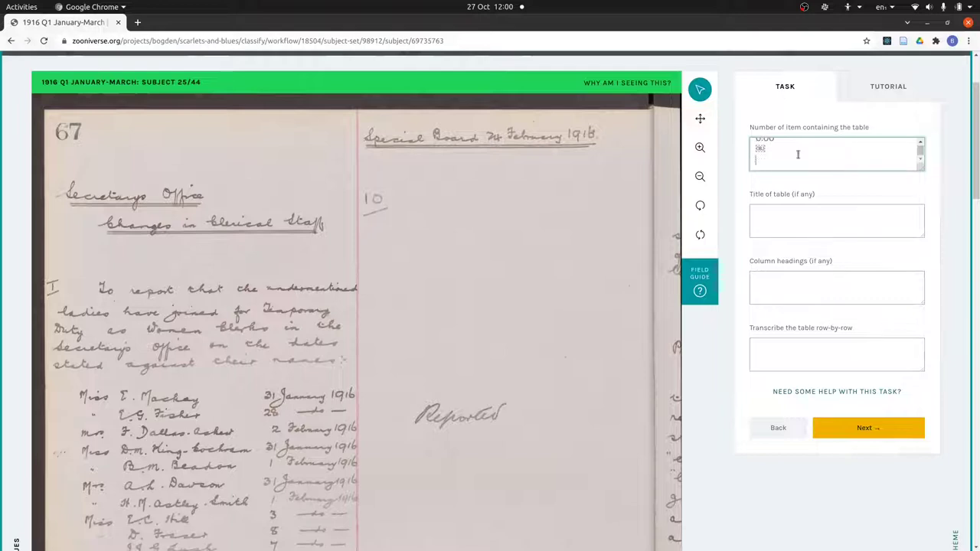
pyautogui.write('Meetings Workflow: Transcribing a minute')
pyautogui.press('BackSpace')
pyautogui.press('BackSpace')
pyautogui.press('BackSpace')
pyautogui.press('BackSpace')
pyautogui.press('BackSpace')
pyautogui.press('BackSpace')
pyautogui.press('BackSpace')
pyautogui.press('BackSpace')
pyautogui.press('BackSpace')
pyautogui.press('BackSpace')
pyautogui.press('BackSpace')
pyautogui.press('BackSpace')
pyautogui.press('BackSpace')
pyautogui.press('BackSpace')
pyautogui.press('BackSpace')
pyautogui.press('BackSpace')
pyautogui.press('BackSpace')
pyautogui.press('BackSpace')
pyautogui.press('BackSpace')
pyautogui.press('BackSpace')
pyautogui.hotkey('ctrl', 'a')
pyautogui.write('People Workflow: Transcribing a list of names')
pyautogui.hotkey('ctrl', 'a')
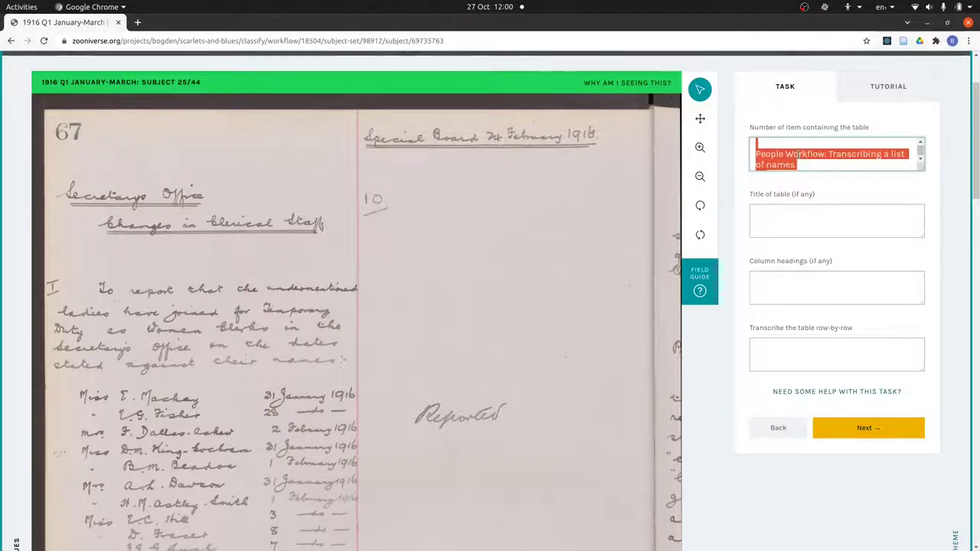
pyautogui.press('BackSpace')
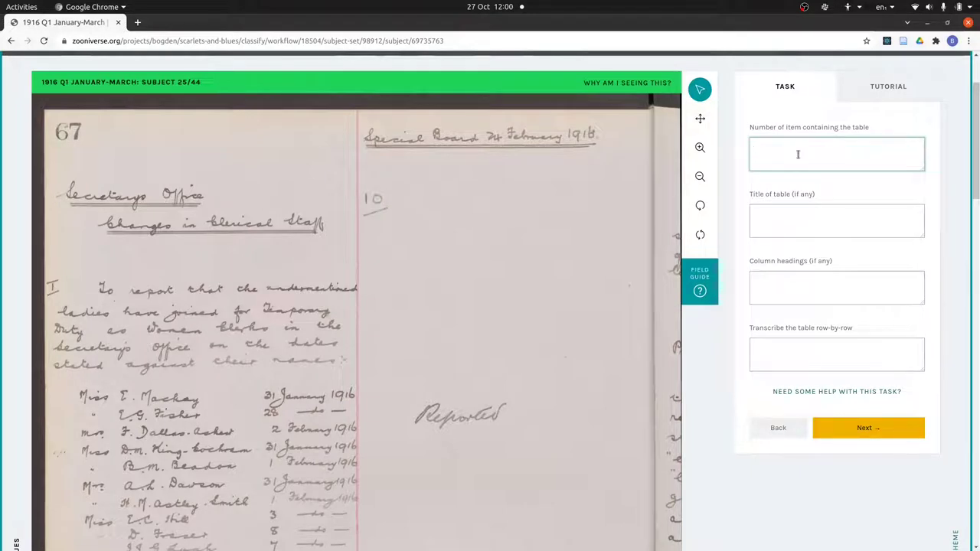
# Enter 10.II as the number of the item containing the table, leave the title blank and go to the column headings
pyautogui.write('10.1')
pyautogui.click(841, 225)
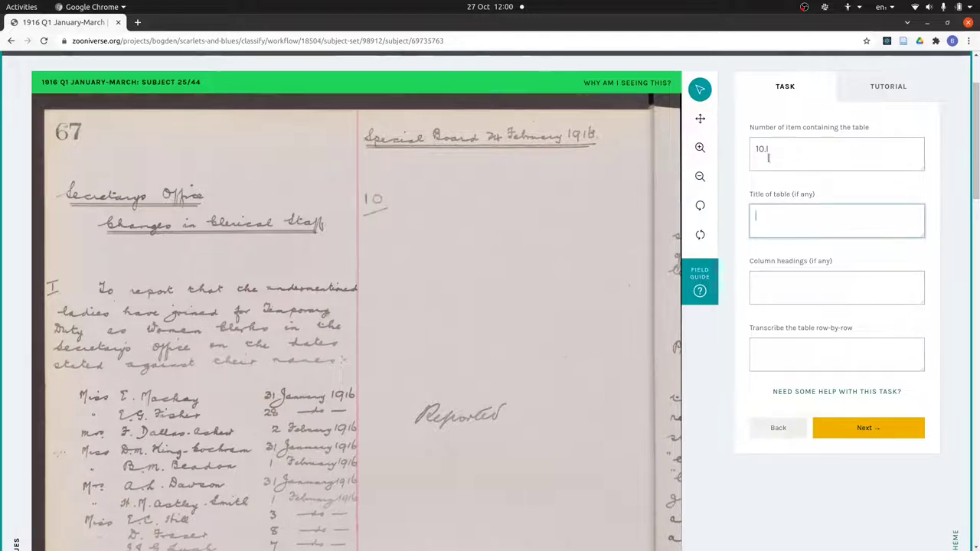
pyautogui.scroll(-2, 594, 301)
pyautogui.scroll(-5, 594, 301)
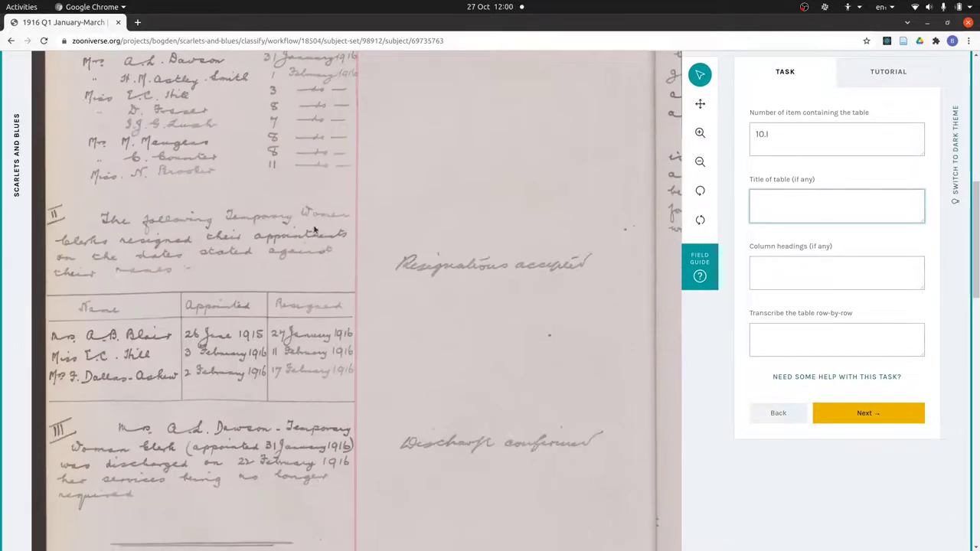
pyautogui.click(865, 141)
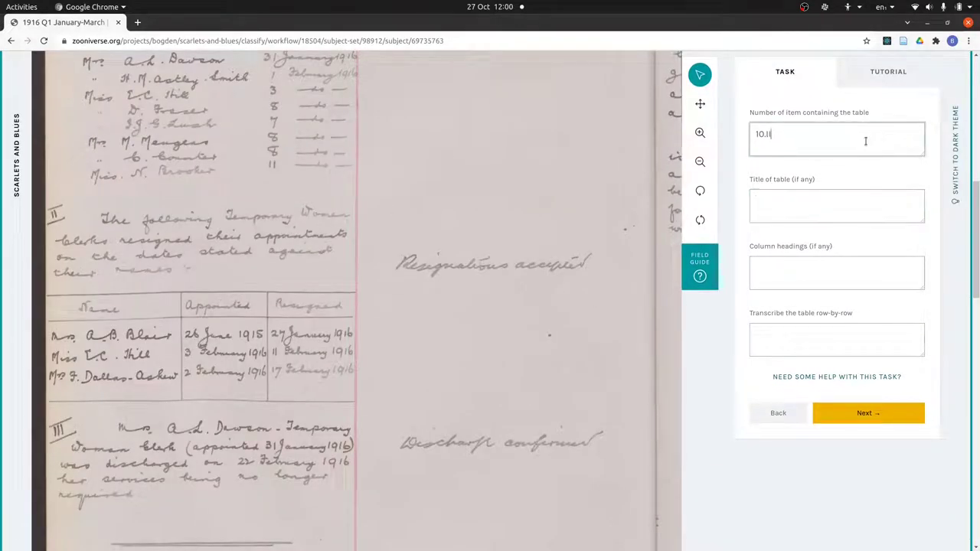
pyautogui.click(817, 212)
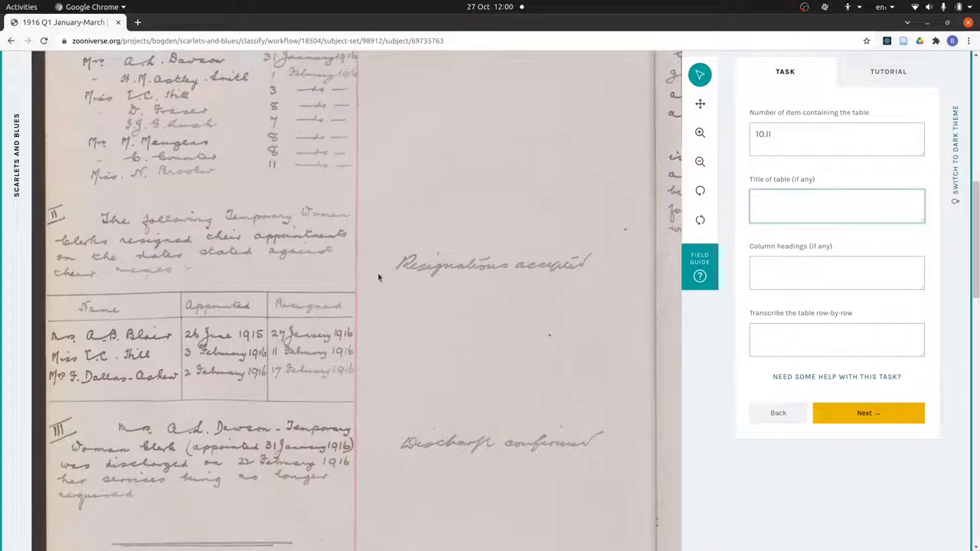
pyautogui.click(835, 264)
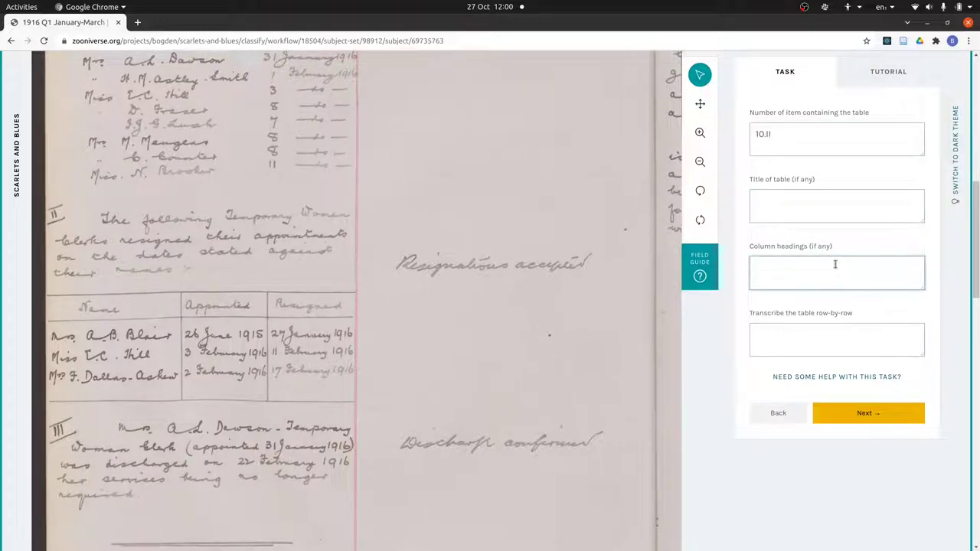
# Enter the column headings Name, Appointed, Resigned and transcribe the first table row with the clerk's name, 26 June 1915, 27 January 1916
pyautogui.write('Name, Appointed, Resigned')
pyautogui.click(811, 334)
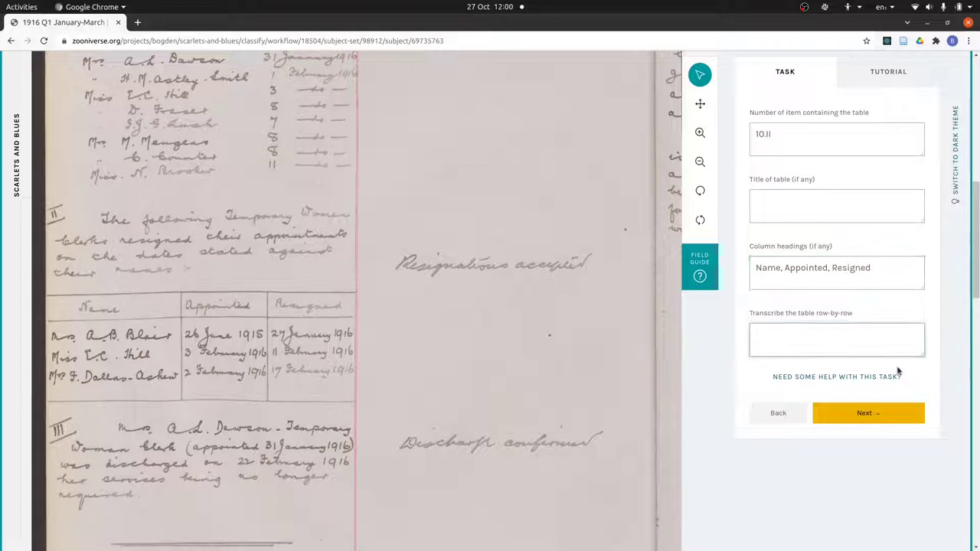
pyautogui.write('Mrs. ')
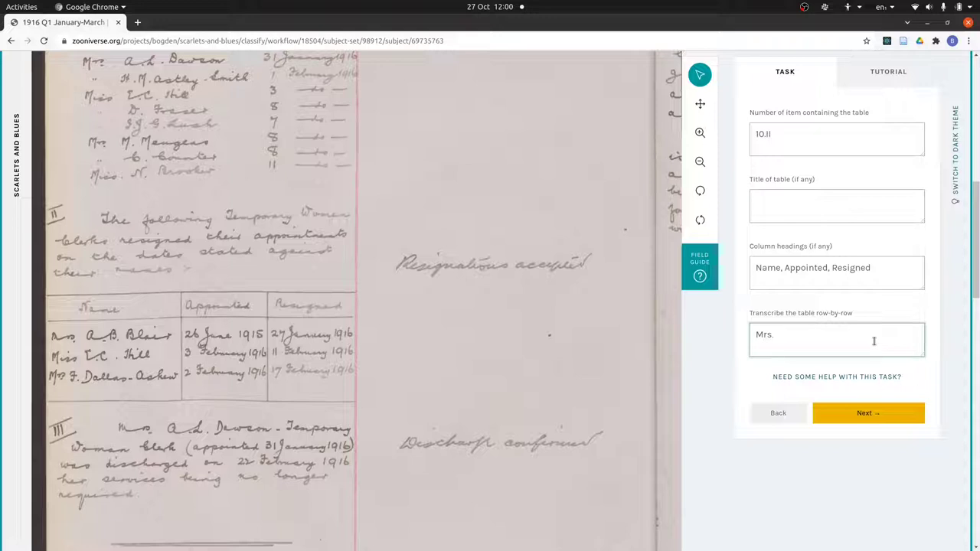
pyautogui.write('A.B. Blair')
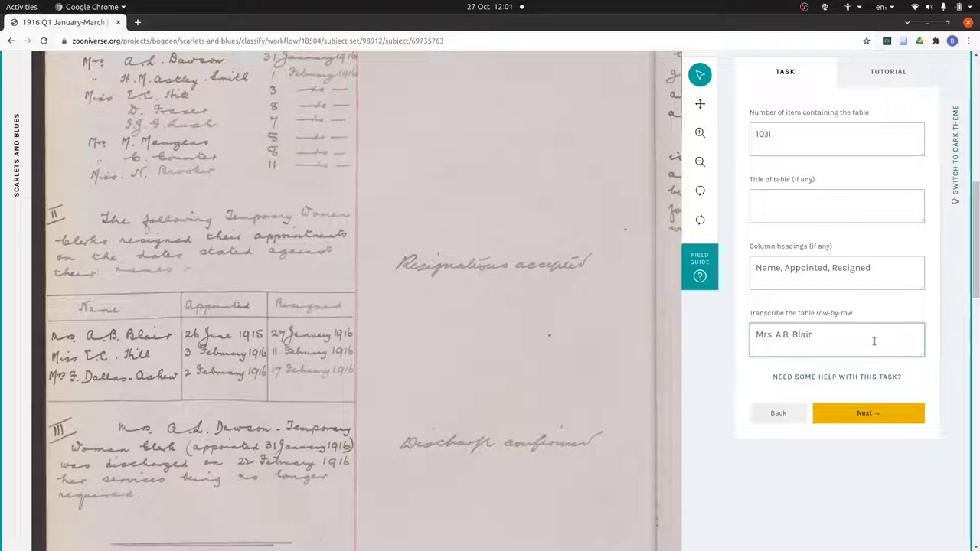
pyautogui.write(', 26 June')
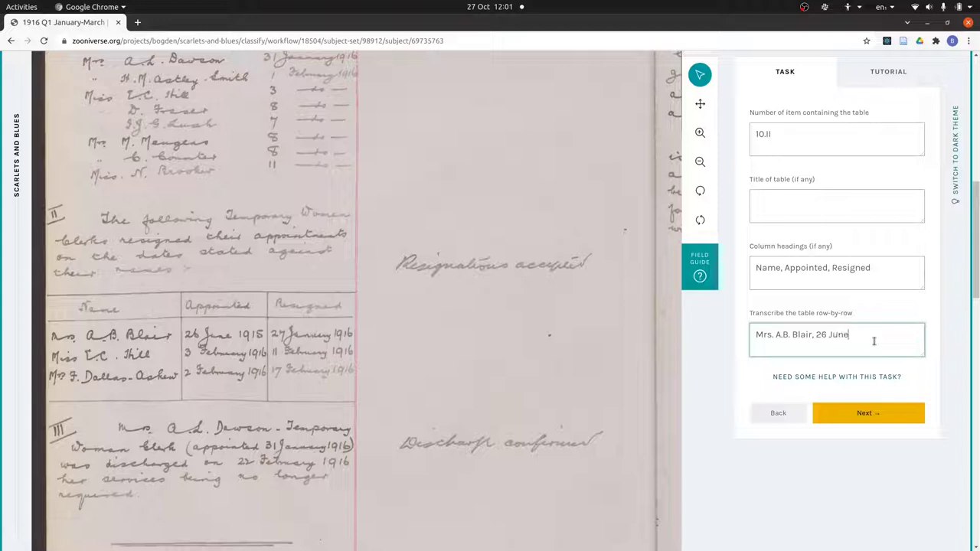
pyautogui.write(' 1915, 27 January 1916')
# Enlarge the row-by-row transcription box and begin the second row with the title Miss
pyautogui.moveTo(919, 353); pyautogui.dragTo(956, 415)
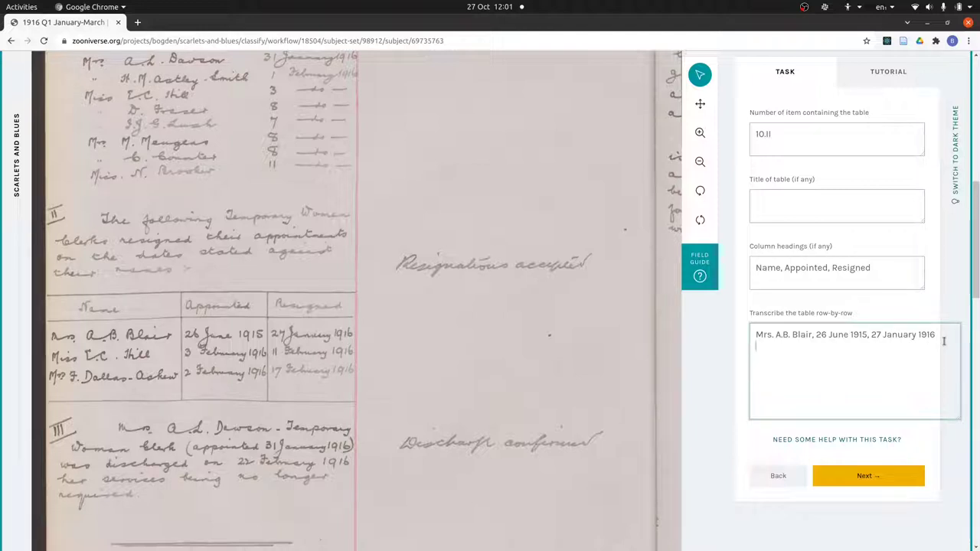
pyautogui.write('Miss')
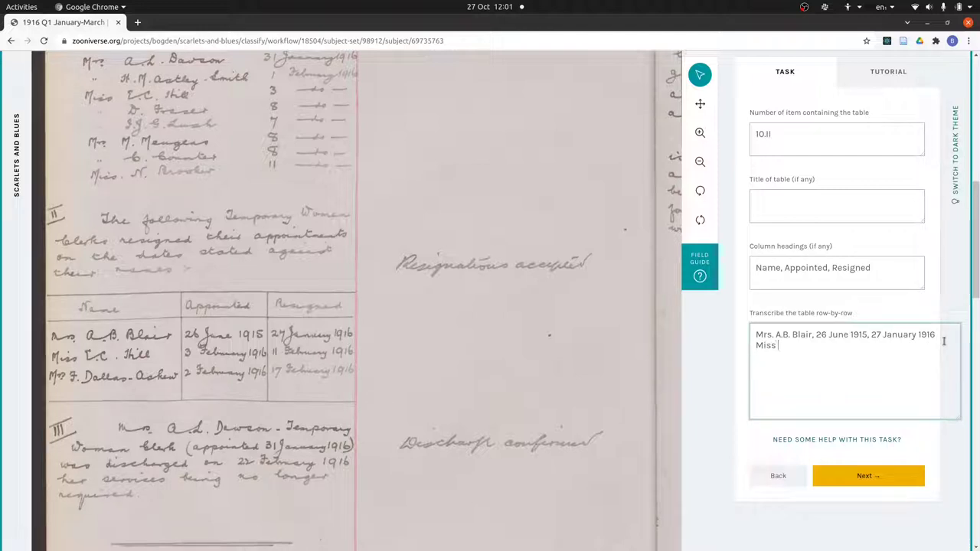
# Consult the field guide's enlarged examples of capital letters to compare the unclear first initial, and close the guide
pyautogui.click(703, 276)
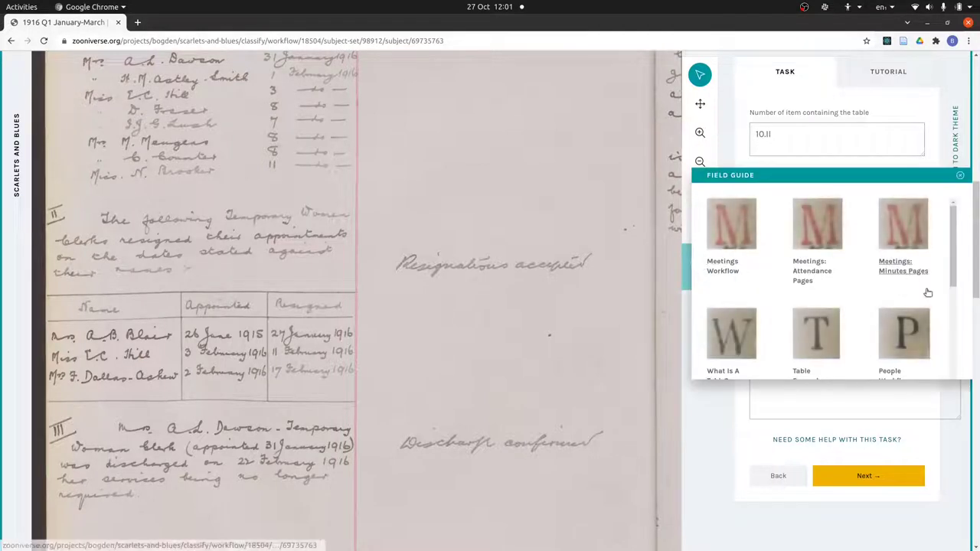
pyautogui.scroll(-4, 952, 342)
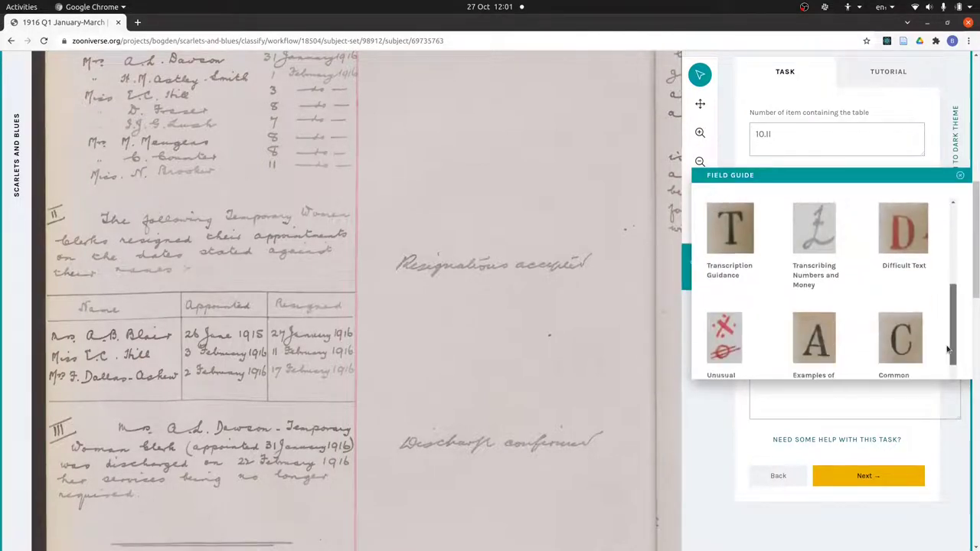
pyautogui.scroll(-2, 949, 362)
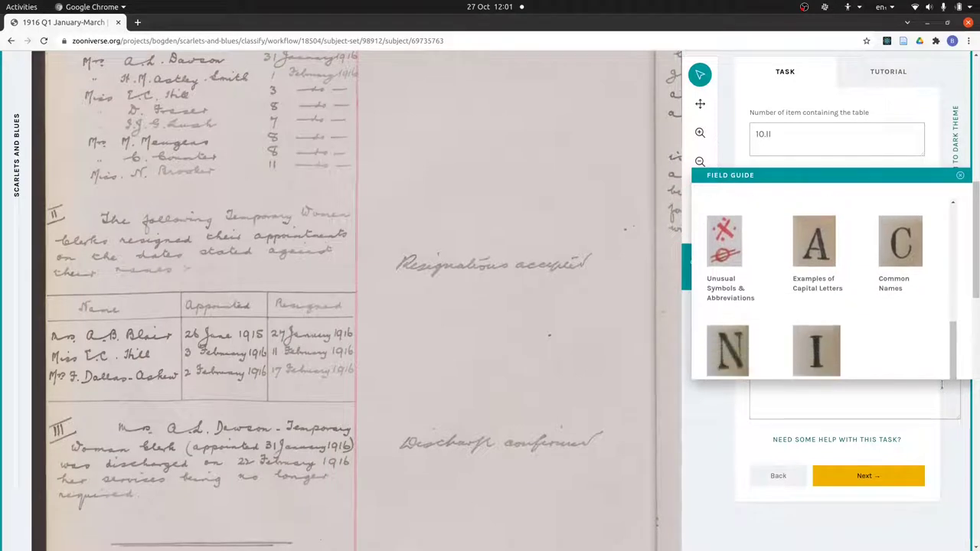
pyautogui.click(829, 274)
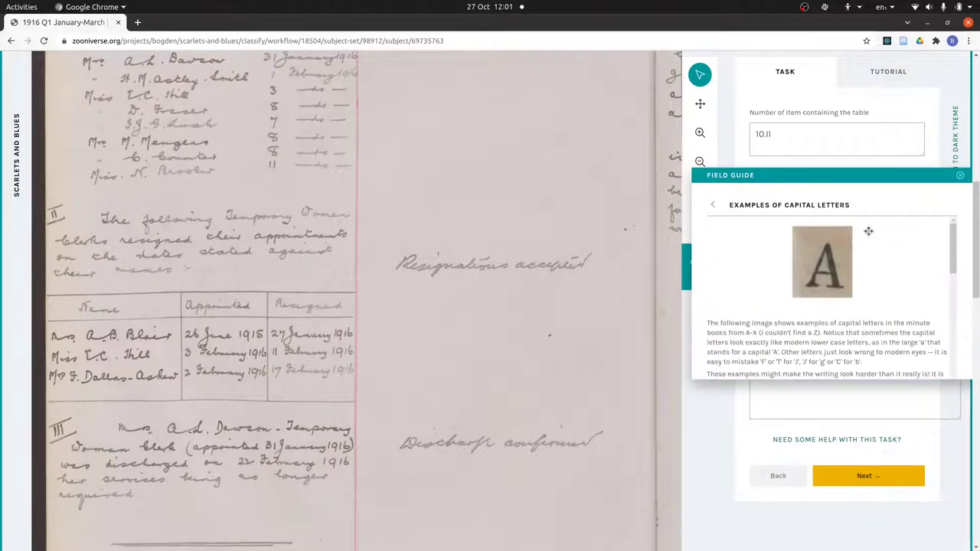
pyautogui.moveTo(883, 176); pyautogui.dragTo(595, 75)
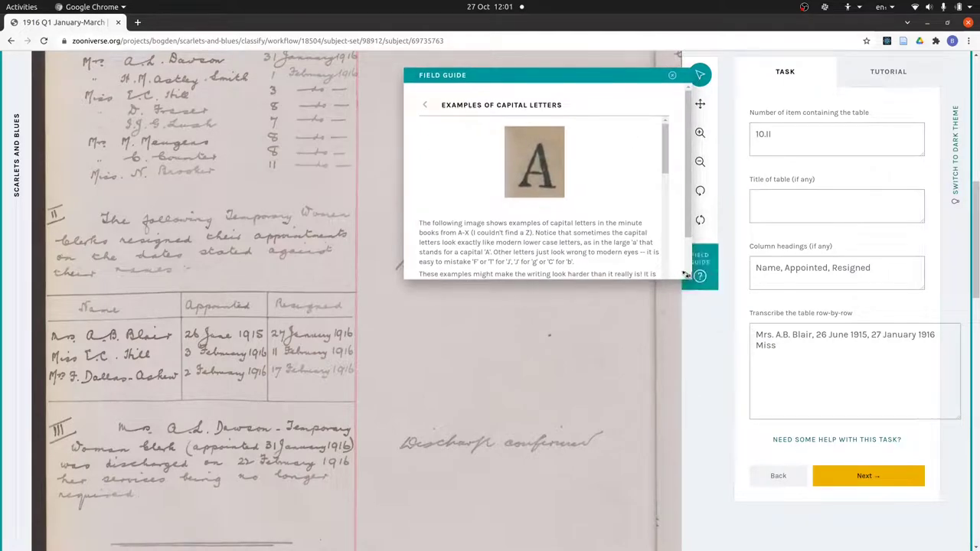
pyautogui.moveTo(684, 273); pyautogui.dragTo(923, 484)
pyautogui.scroll(-3, 809, 397)
pyautogui.scroll(-2, 809, 396)
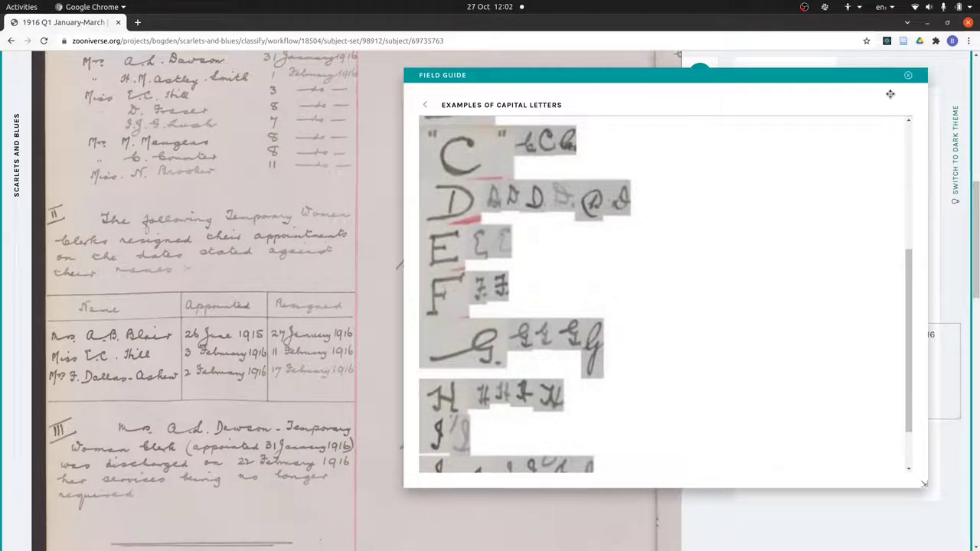
pyautogui.click(907, 75)
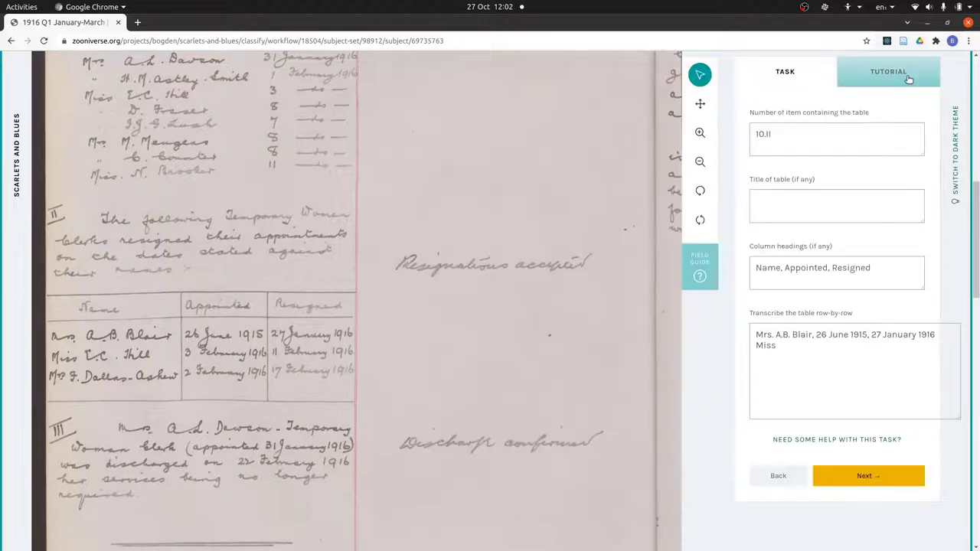
# Continue the second row with the clerk's initials and surname, marking the uncertain first initial as [[E]] and adding a comma after the surname
pyautogui.click(806, 348)
pyautogui.write('[[E')
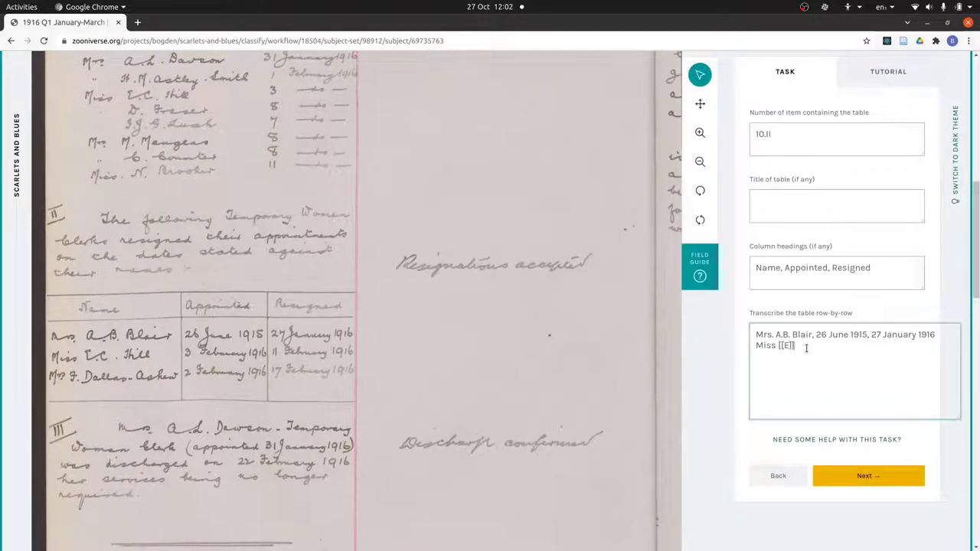
pyautogui.hotkey('shift', 'Left')
pyautogui.hotkey('shift', 'Left')
pyautogui.press('BackSpace')
pyautogui.write('...')
pyautogui.press('BackSpace')
pyautogui.write('E')
pyautogui.write(',')
pyautogui.write('C.')
pyautogui.hotkey('ctrl', 'a')
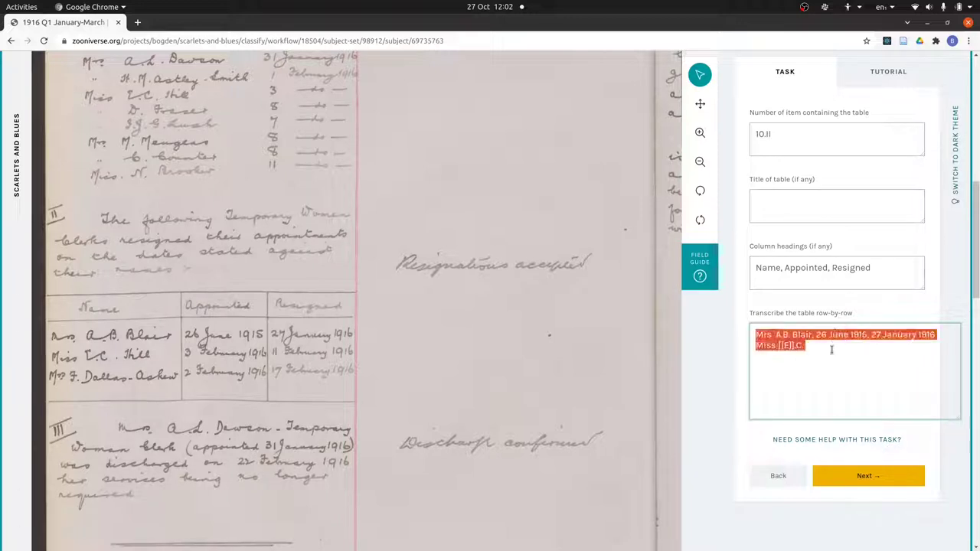
pyautogui.click(833, 350)
pyautogui.write('Hill,')
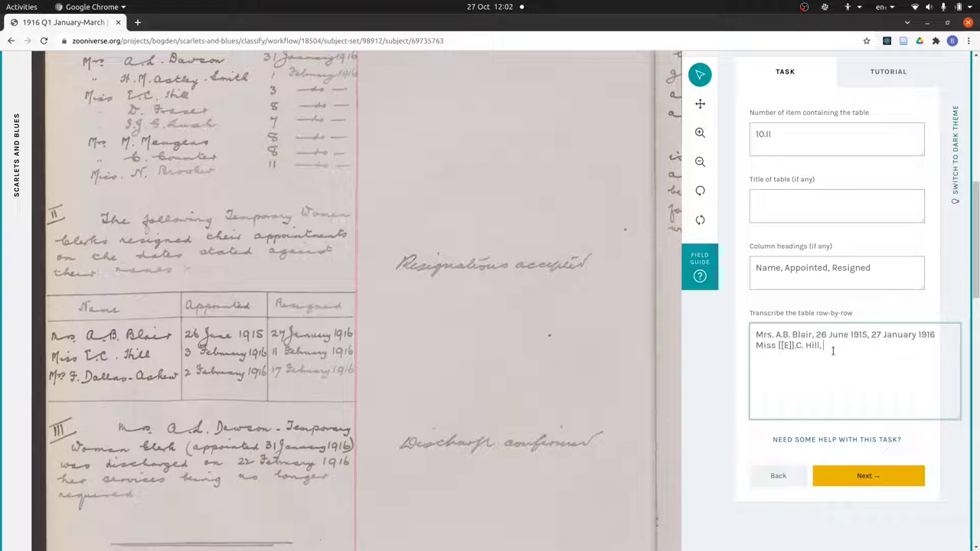
# Complete the second row with 3 February 1916, 11 February 1916, and widen the transcription box so it fits on one line
pyautogui.write(' 3 February 1916, 11 G')
pyautogui.press('BackSpace')
pyautogui.write('February')
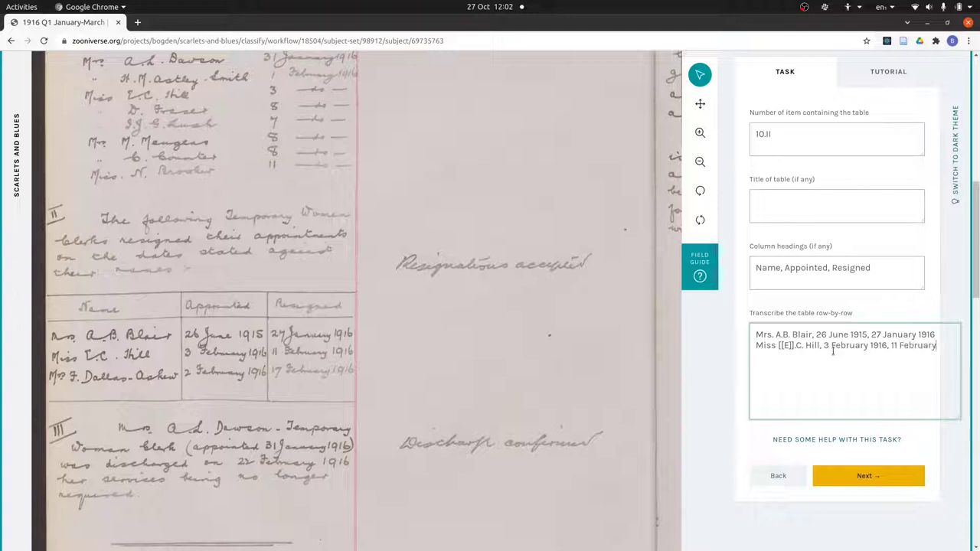
pyautogui.write(' 1916')
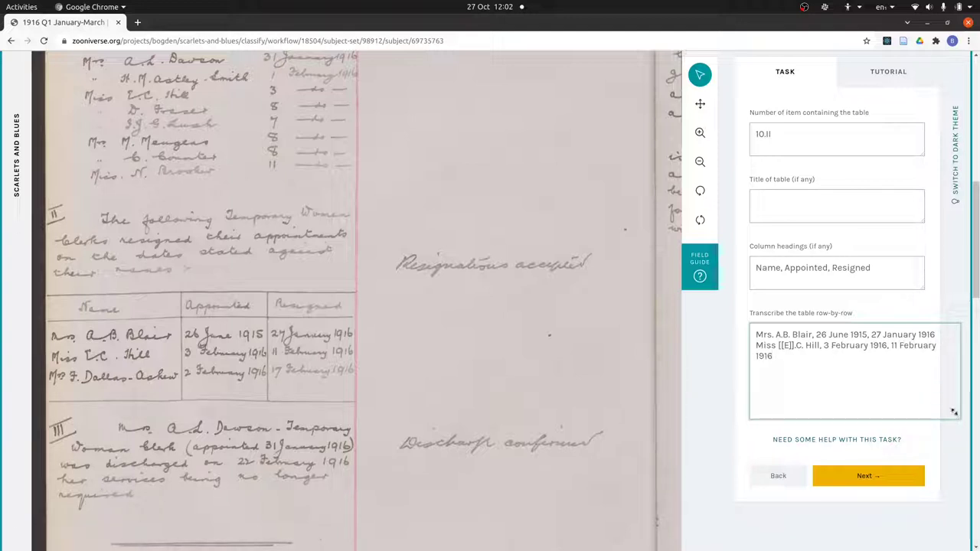
pyautogui.moveTo(955, 411); pyautogui.dragTo(969, 411)
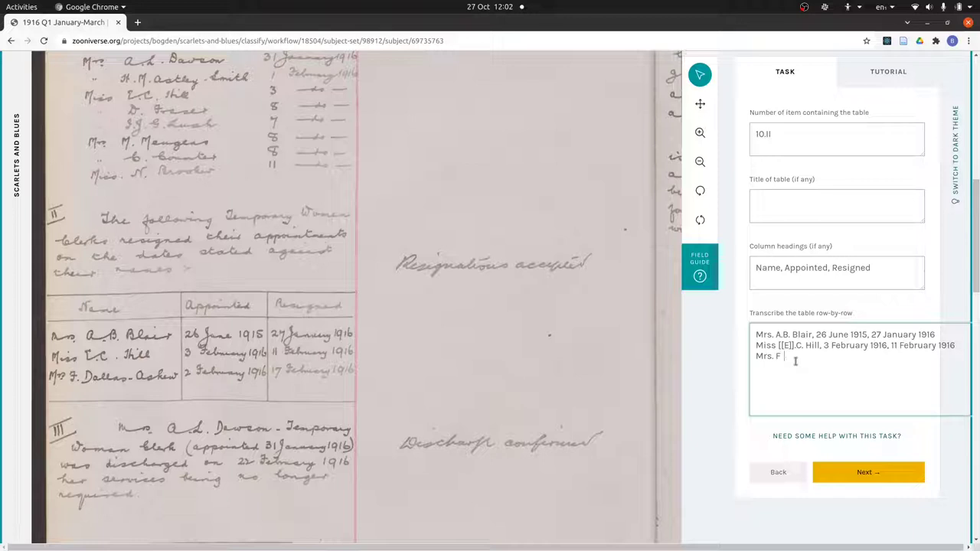
# Transcribe the third row with the clerk's name, 2 February 1916, 17 February 1916, and continue to the following question
pyautogui.write('. Dallas-Askew, 2 February 1916')
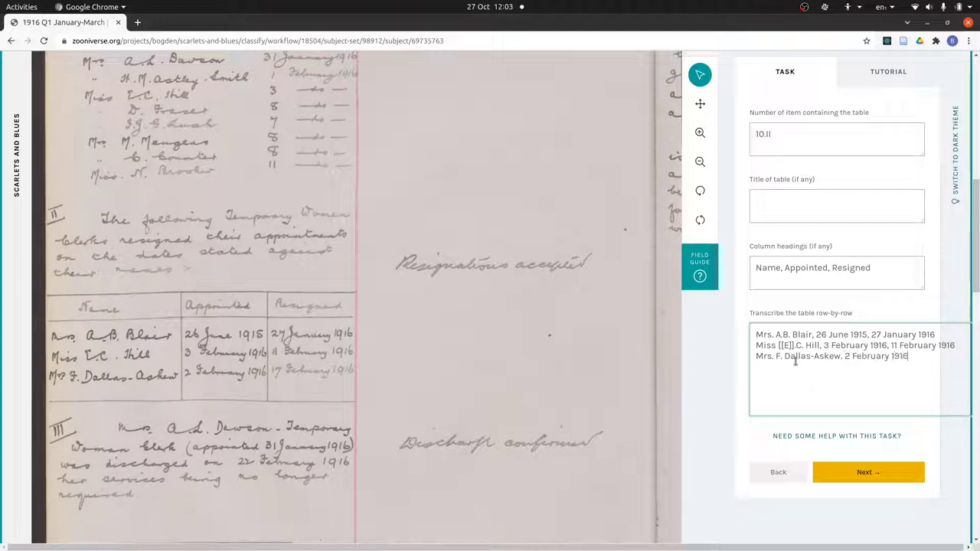
pyautogui.write(', 17 February 1916')
pyautogui.click(877, 472)
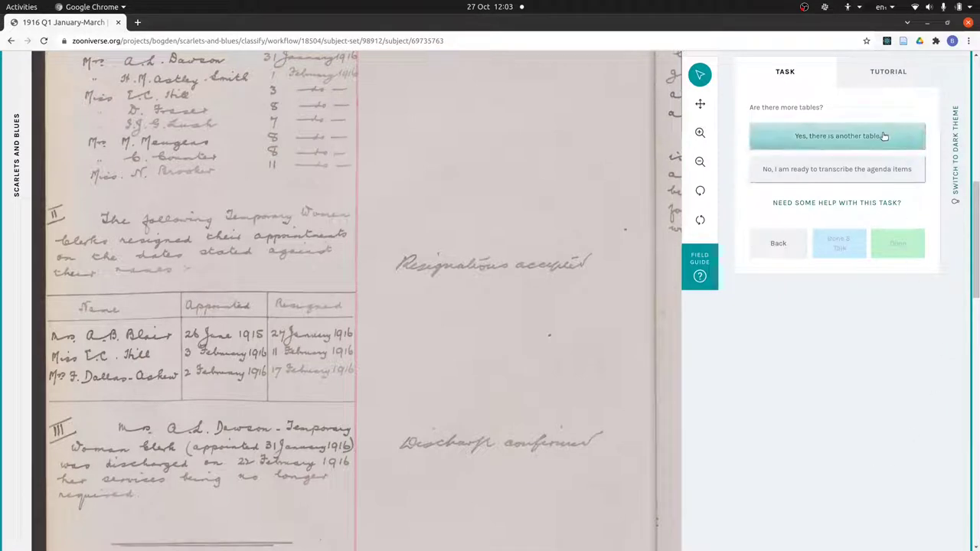
# Check the page for further tables, answer that the agenda items are ready to transcribe, and continue
pyautogui.scroll(3, 389, 222)
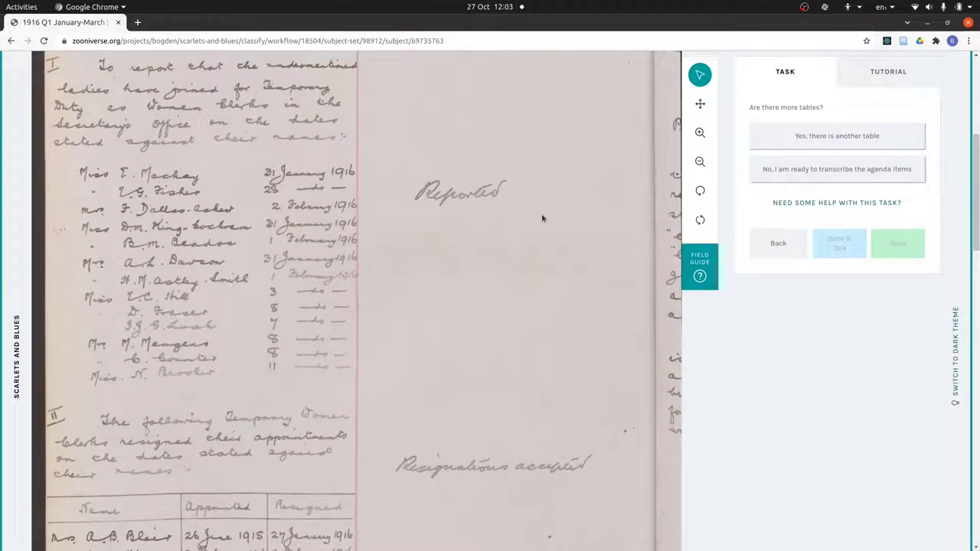
pyautogui.click(803, 171)
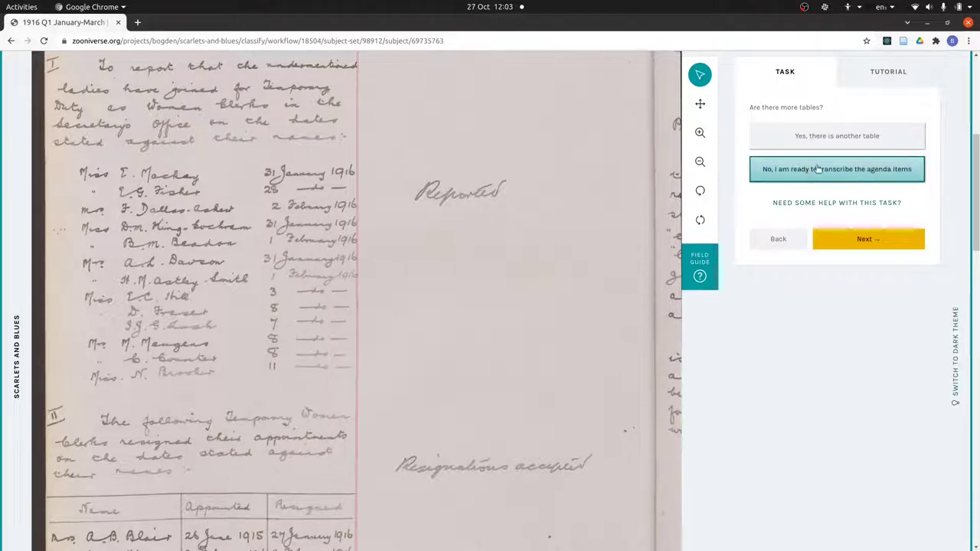
pyautogui.click(867, 240)
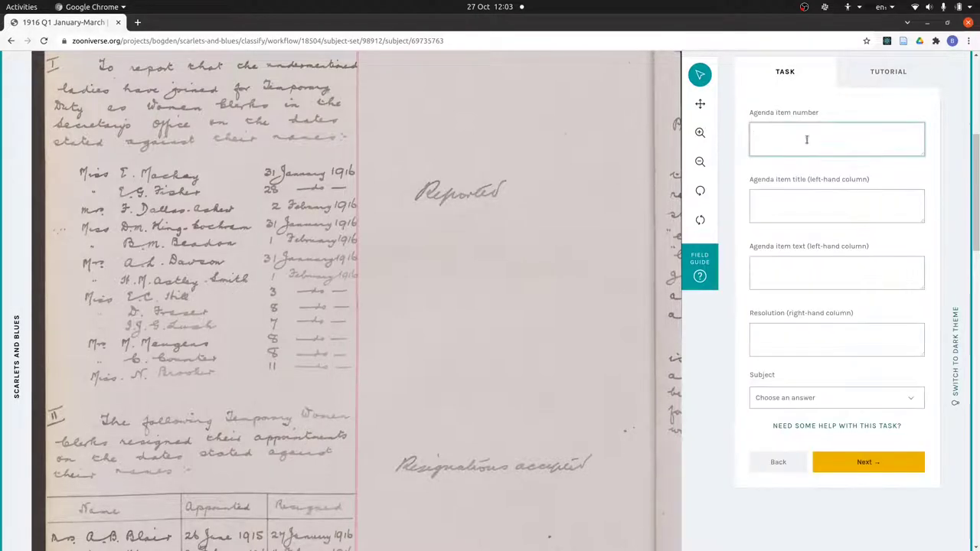
# Find the item number on the scanned page and enter 10.I as the agenda item number
pyautogui.scroll(3, 531, 215)
pyautogui.scroll(-1, 530, 215)
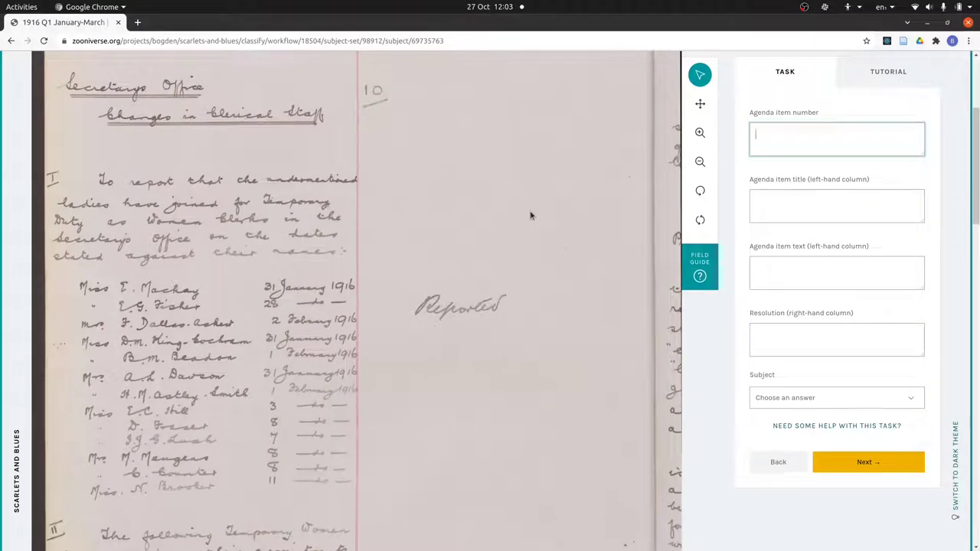
pyautogui.click(770, 138)
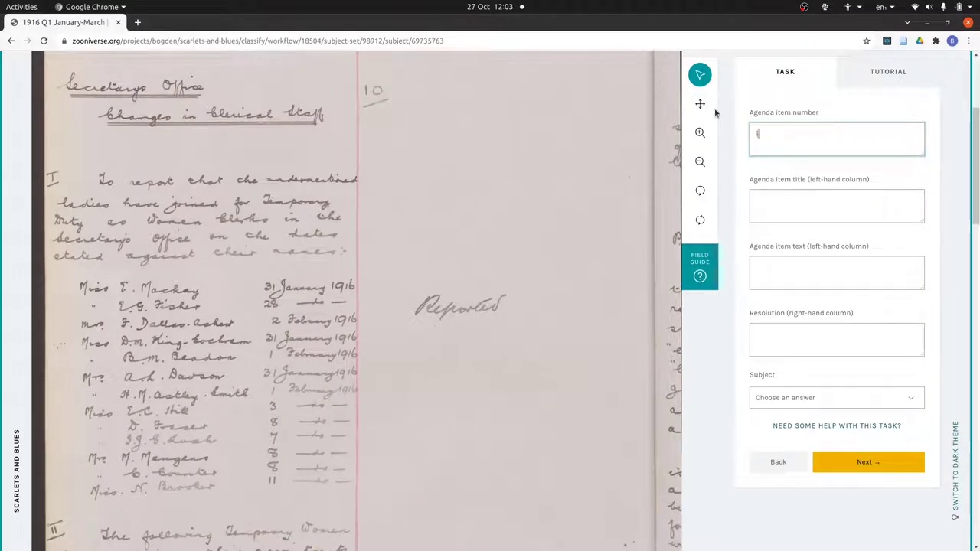
pyautogui.write('10.')
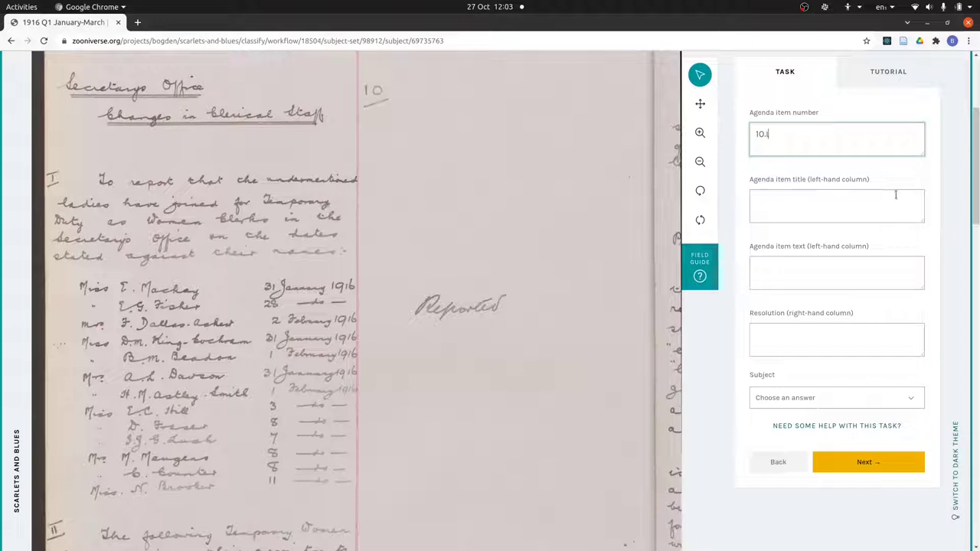
# Enter the agenda item title on two lines as "Secretarys Office" and "Changes in Clerical Staff"
pyautogui.click(834, 211)
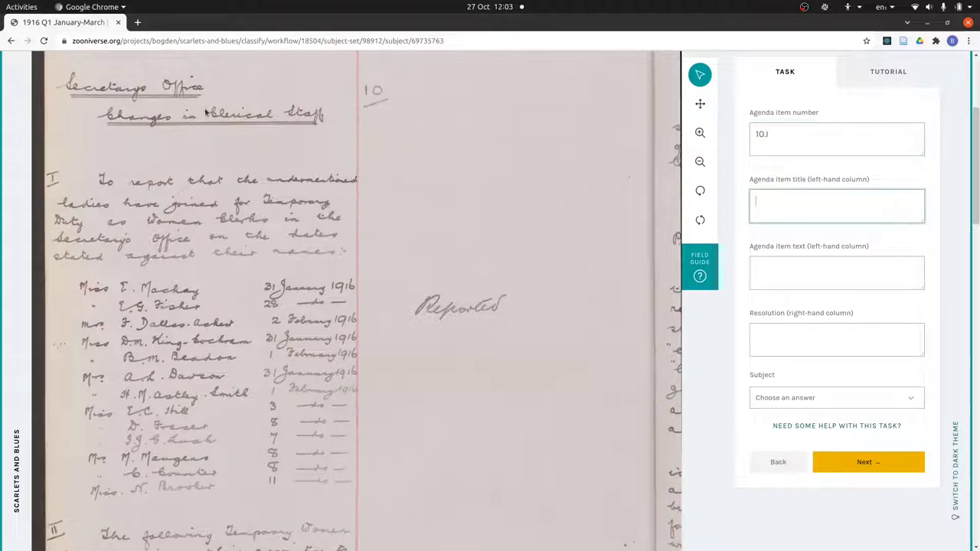
pyautogui.write('Secr')
pyautogui.write('etarys Offic')
pyautogui.write('e ')
pyautogui.write('Changes in ')
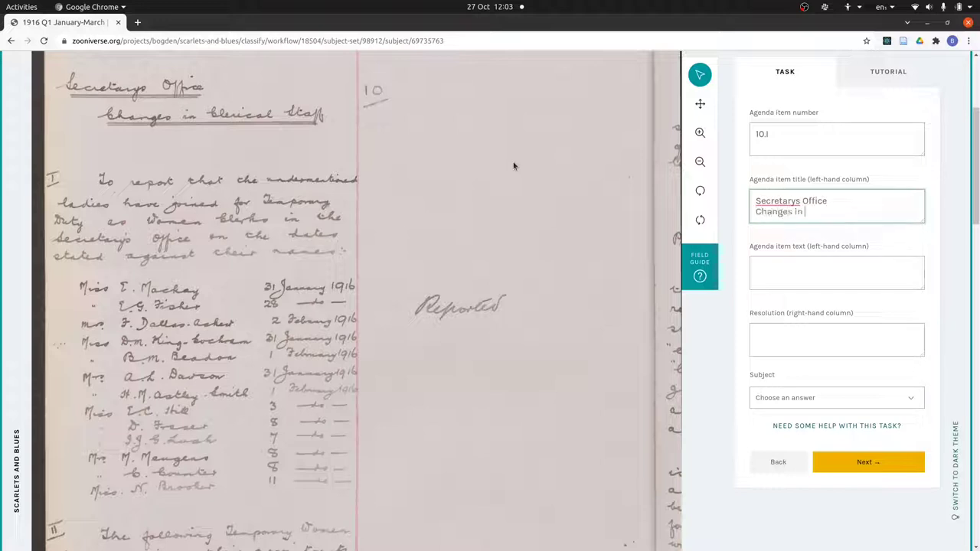
pyautogui.write('Clerical Staf')
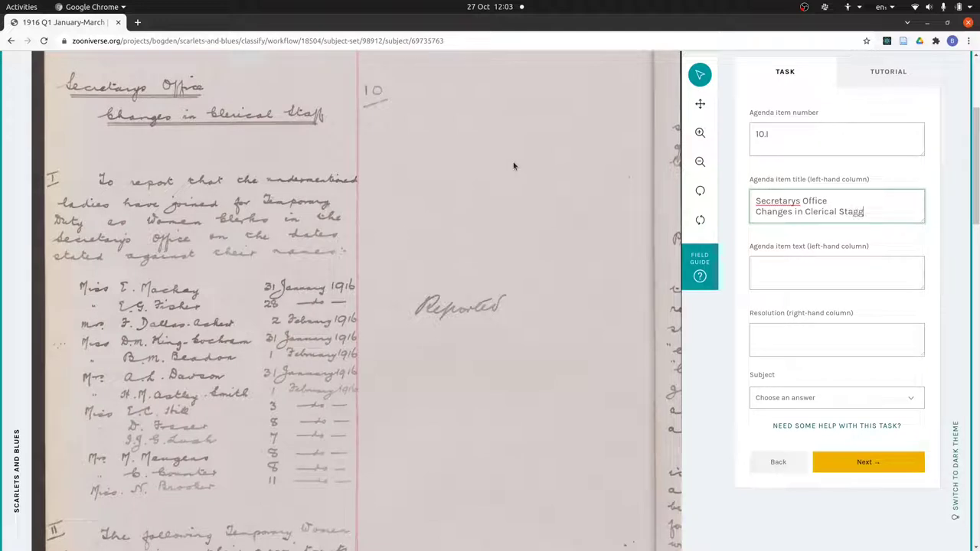
pyautogui.write('f')
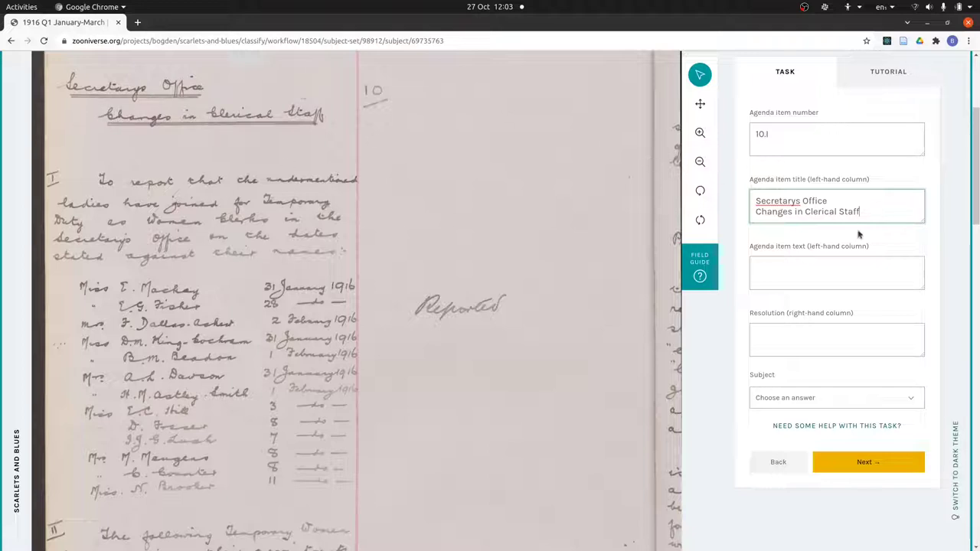
pyautogui.click(838, 201)
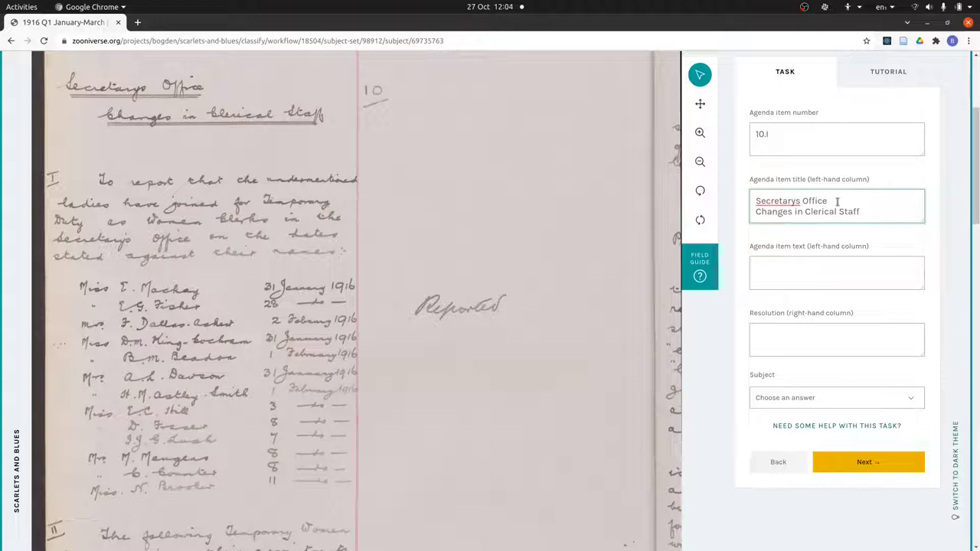
pyautogui.doubleClick(766, 200)
pyautogui.hotkey('ctrl', 'c')
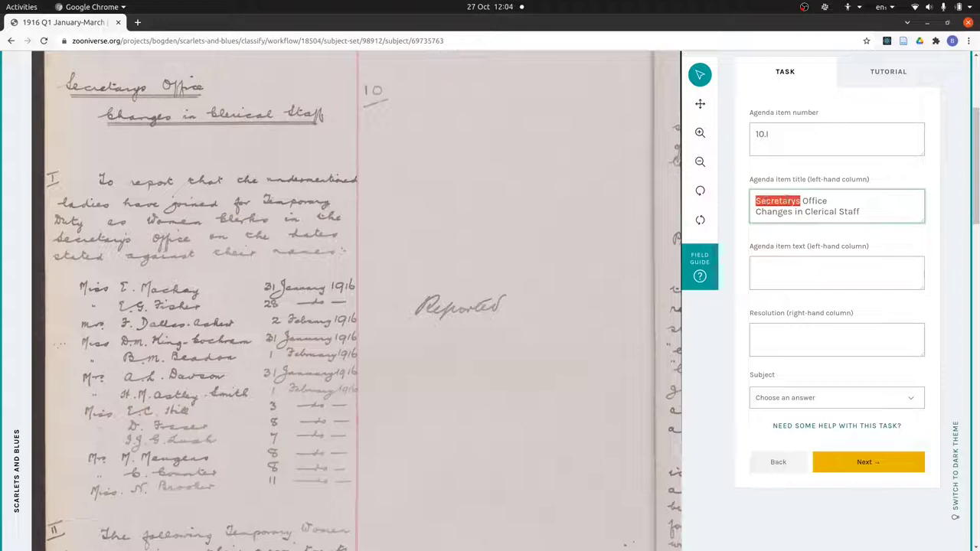
pyautogui.click(828, 200)
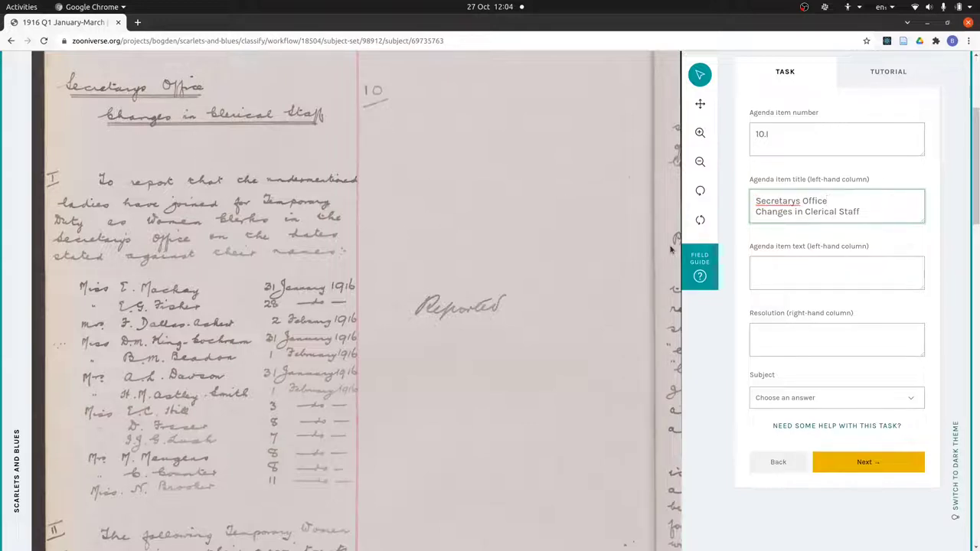
pyautogui.press('Left')
pyautogui.write("'")
pyautogui.press('BackSpace')
pyautogui.click(878, 211)
pyautogui.hotkey('ctrl', 'v')
pyautogui.hotkey('shift', 'End')
pyautogui.press('BackSpace')
pyautogui.hotkey('ctrl', 'a')
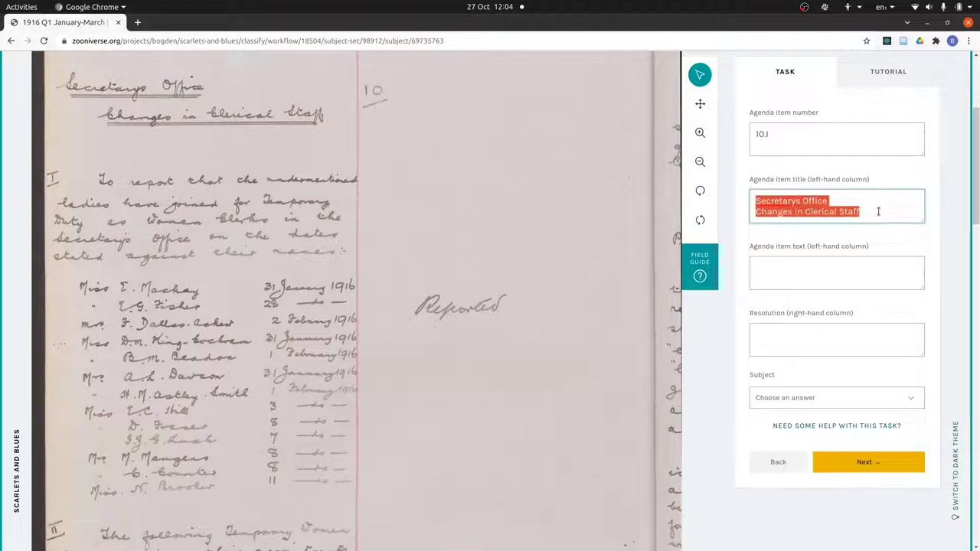
# Begin the agenda item text with "To report that the undermentioned", then "ladies have joined for Temporary" and "Duty", following the page's line breaks
pyautogui.click(835, 271)
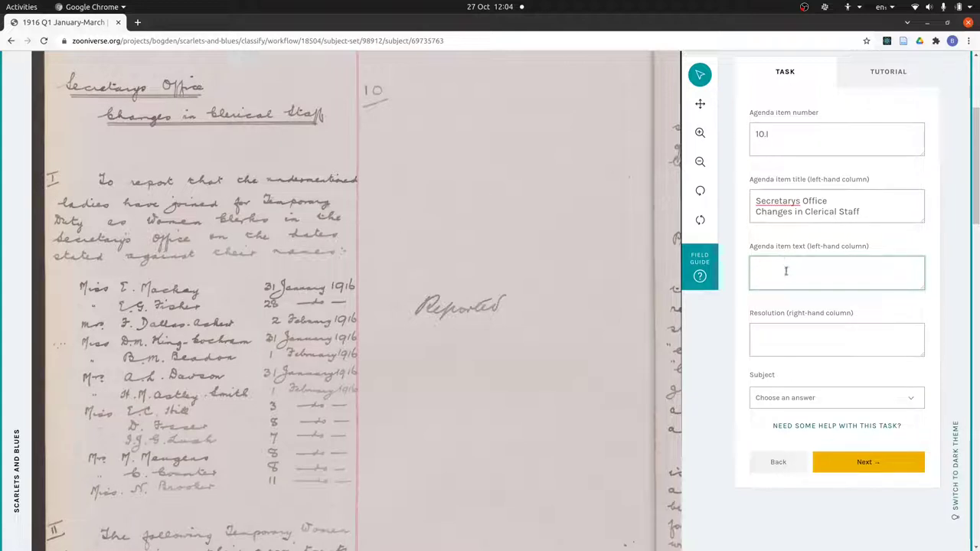
pyautogui.write('To report that the underm')
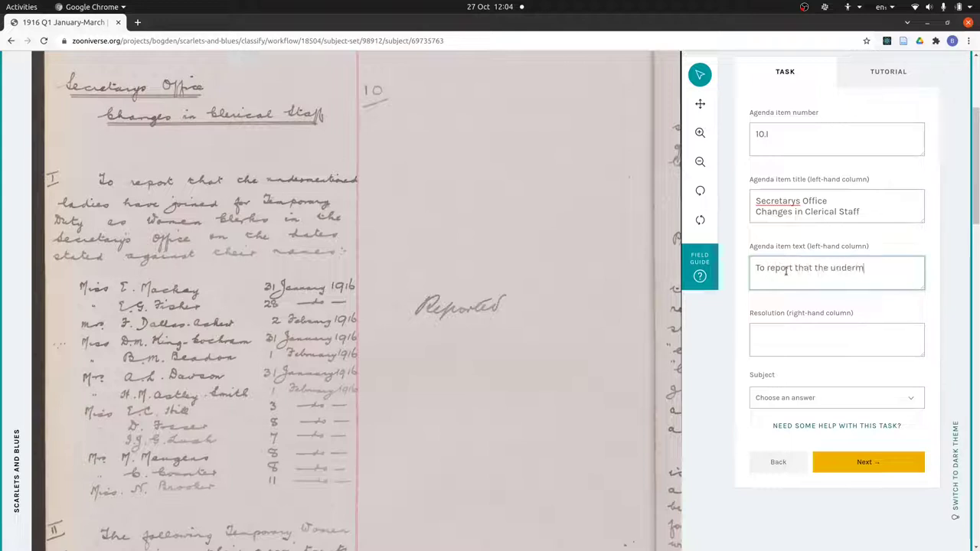
pyautogui.write('entioned')
pyautogui.press('Return')
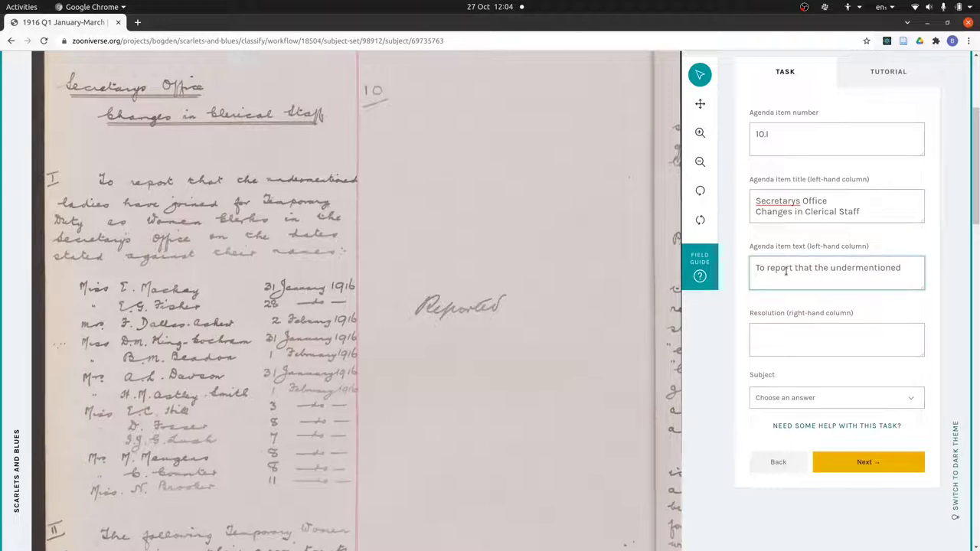
pyautogui.write('ladieds have j')
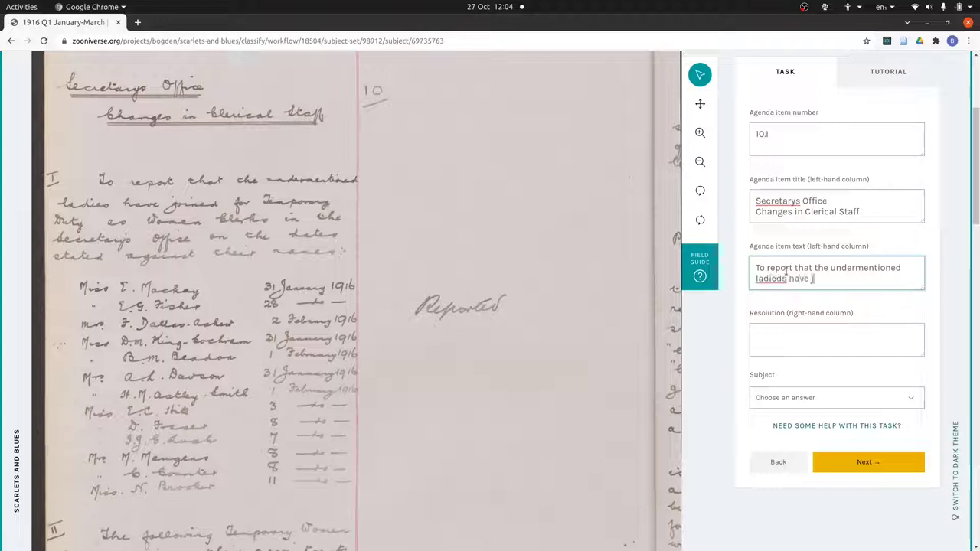
pyautogui.write('oined for')
pyautogui.press('BackSpace')
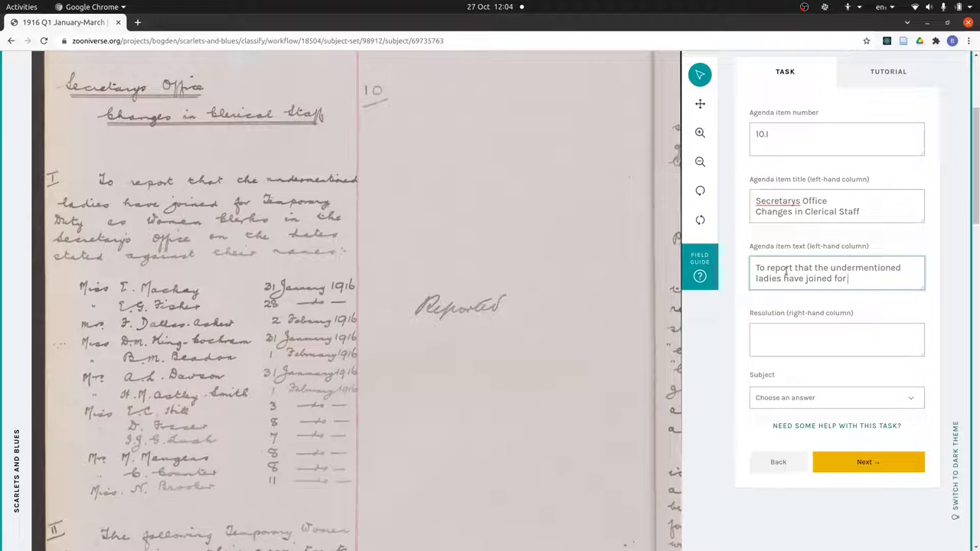
pyautogui.write('Temporary Duty ')
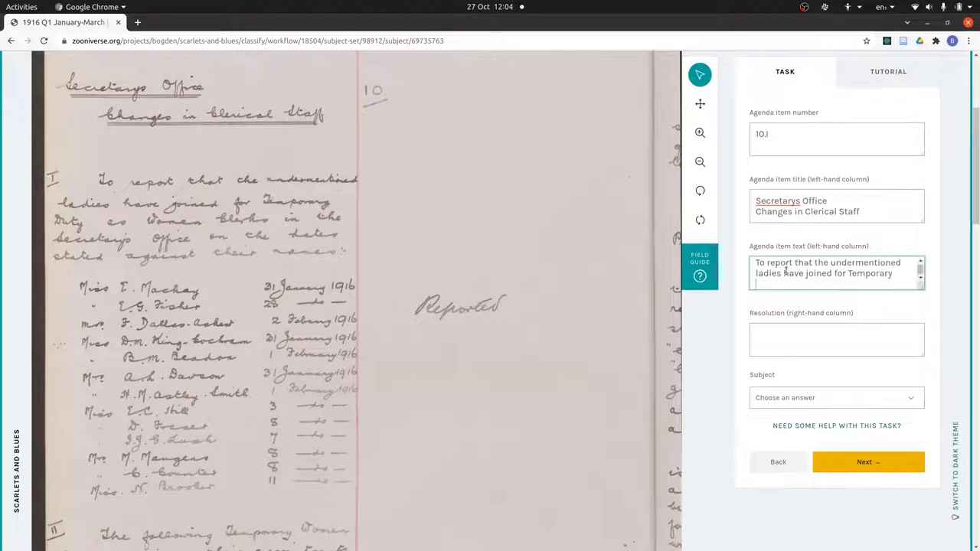
# Continue the agenda item text with "as Women Clerks in the Secretary's Office on the dates stated against their names:-", keeping the page's line breaks
pyautogui.write('as Women')
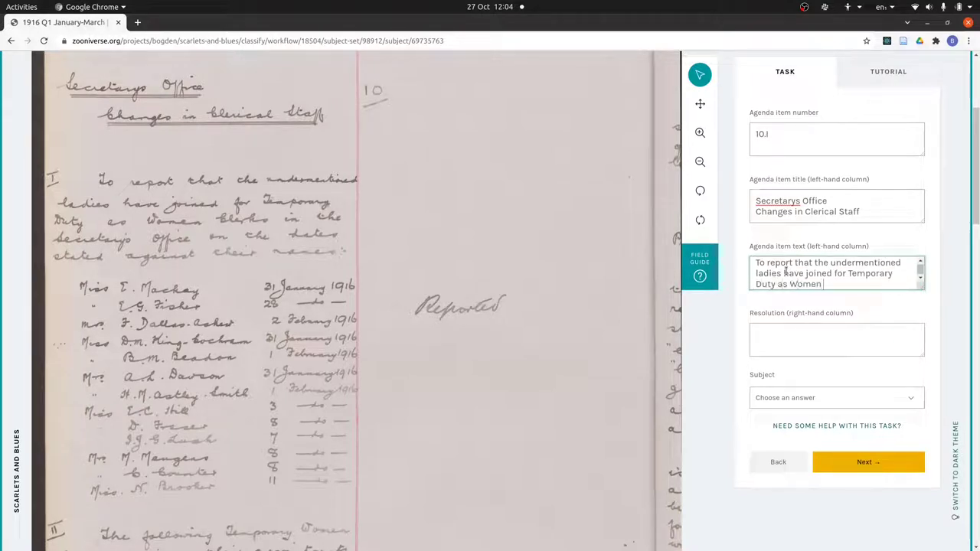
pyautogui.write('Clerks in the ')
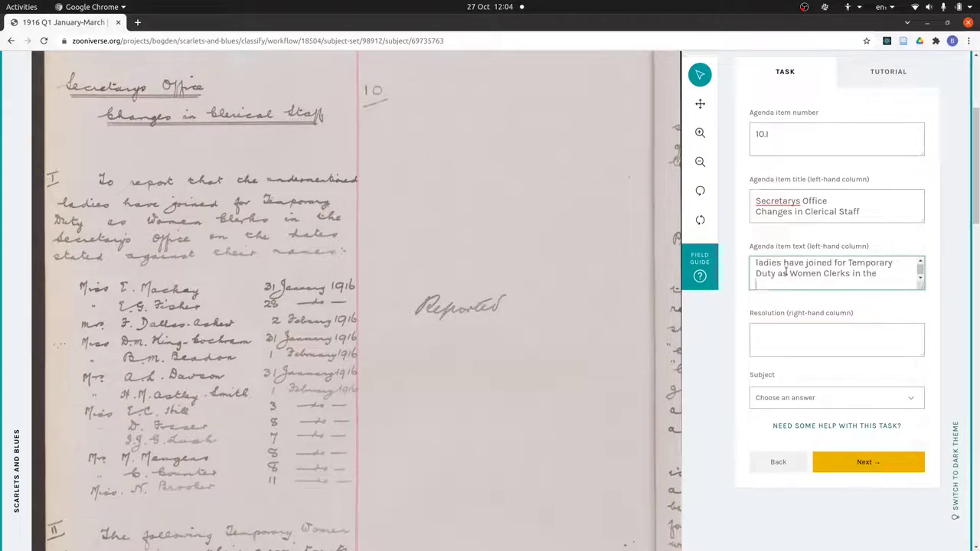
pyautogui.write("Secretary's Offic")
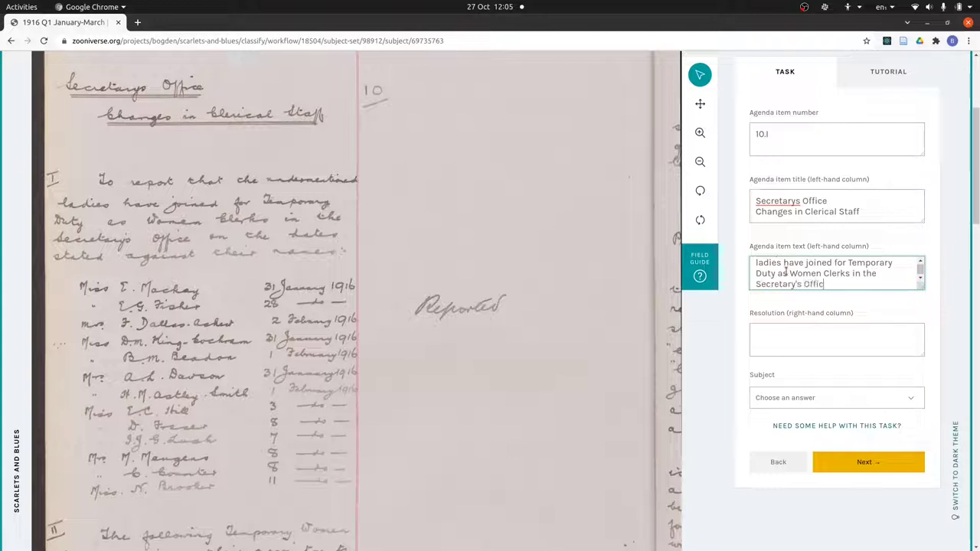
pyautogui.write('e on the d')
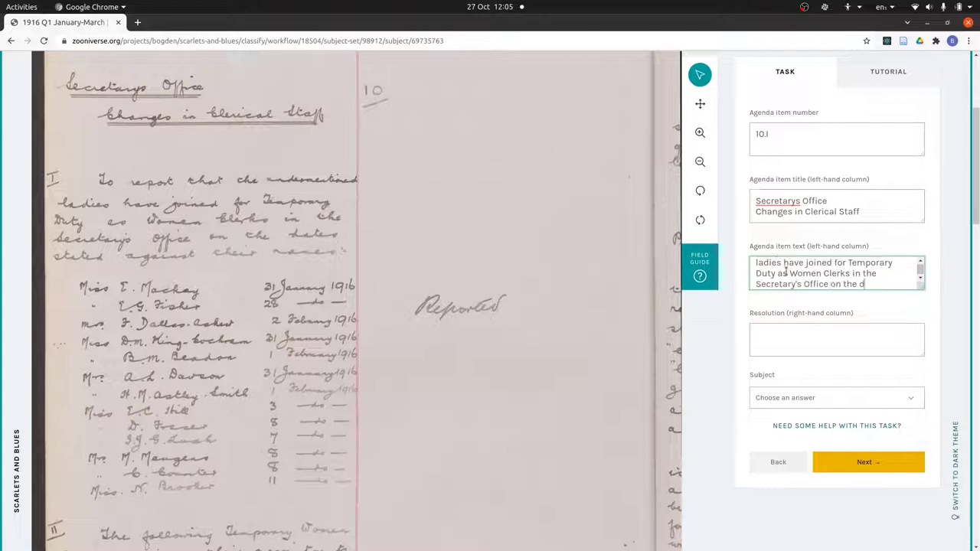
pyautogui.write('ates stated')
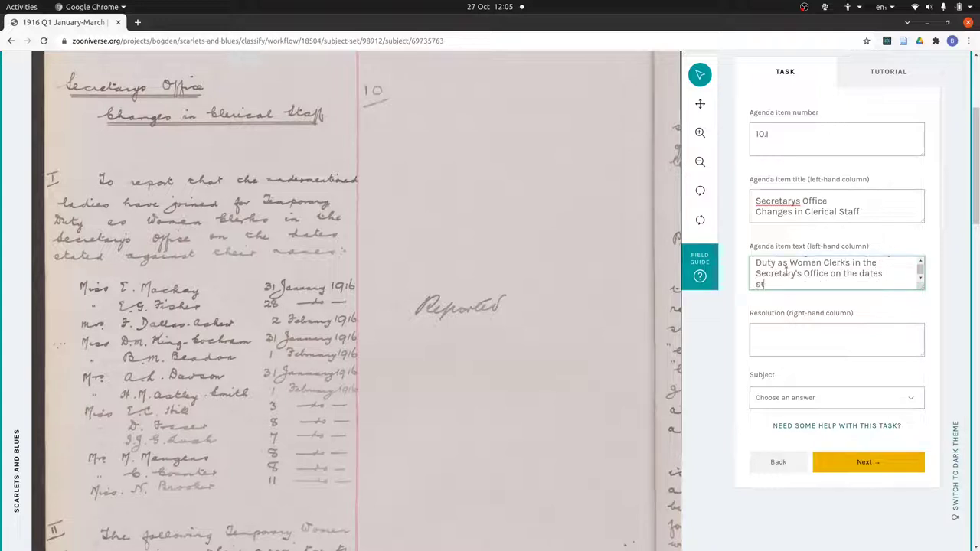
pyautogui.write(' againsdt')
pyautogui.press('BackSpace')
pyautogui.press('BackSpace')
pyautogui.write('t their names:')
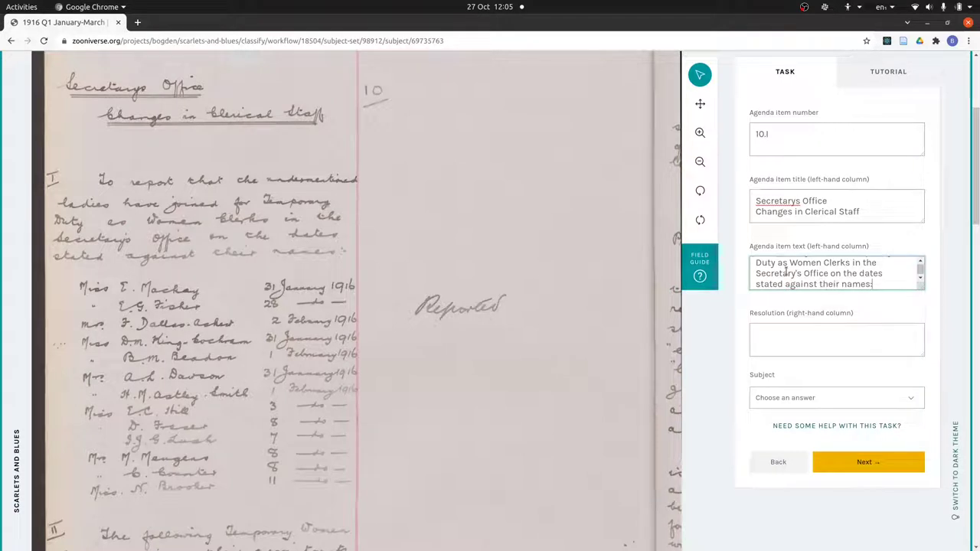
pyautogui.write('-')
# Enlarge the agenda item text field and transcribe the first clerk's title and name with 31 January 1916 on a new line
pyautogui.moveTo(921, 288); pyautogui.dragTo(956, 364)
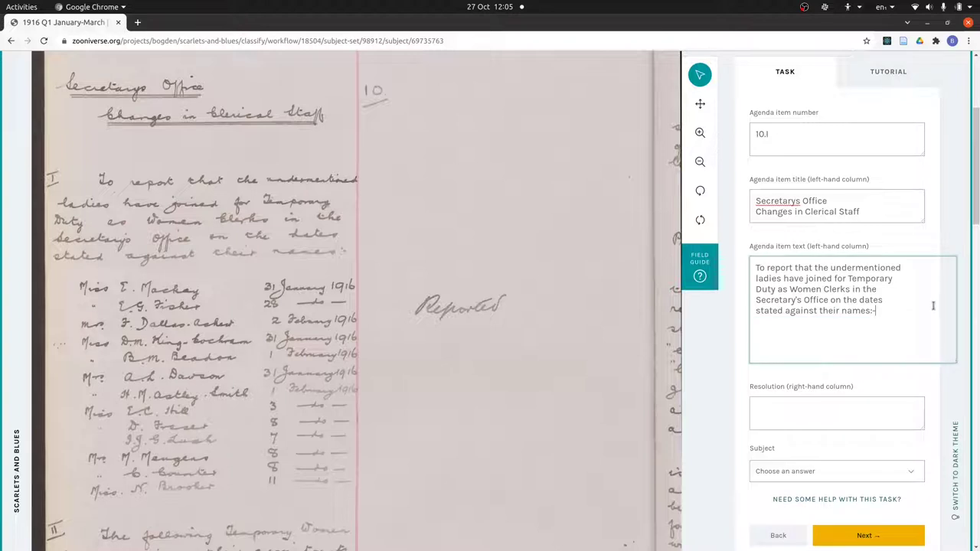
pyautogui.press('Return')
pyautogui.write('Miss E. Ma')
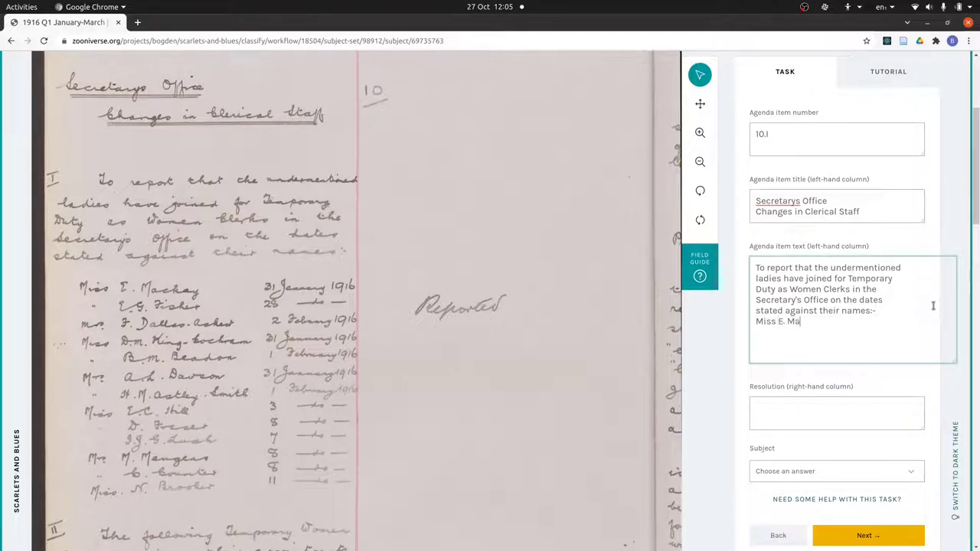
pyautogui.write('ckay')
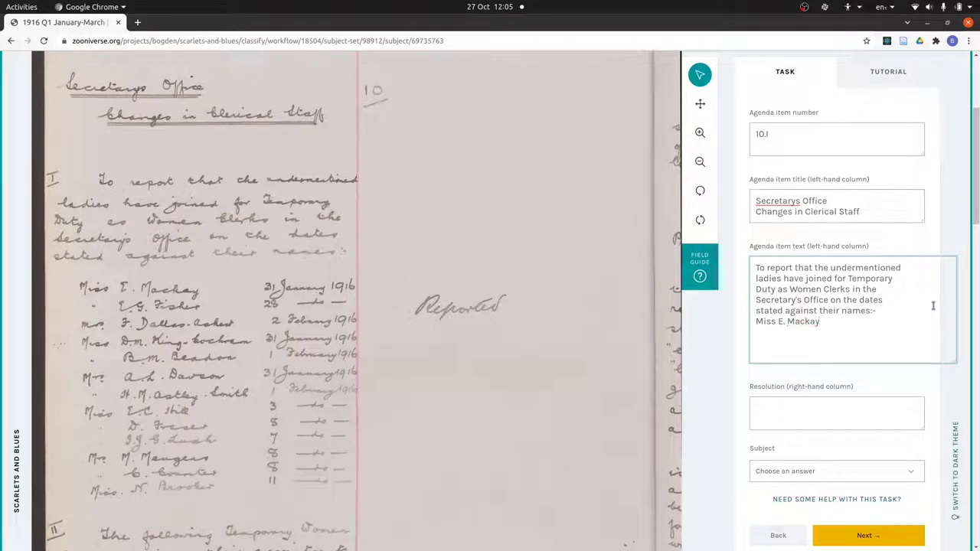
pyautogui.write(' 31 January 1916')
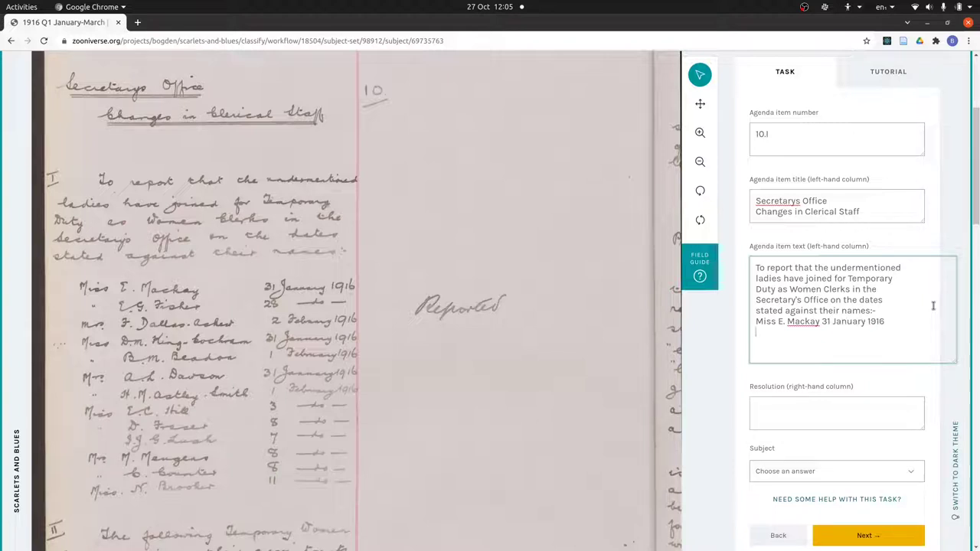
# Transcribe the second clerk's line with ditto marks, the unclear initial in double square brackets and 28, and the third clerk's name followed by an ellipsis
pyautogui.press('Return')
pyautogui.write('" [[E]].G. Fisher')
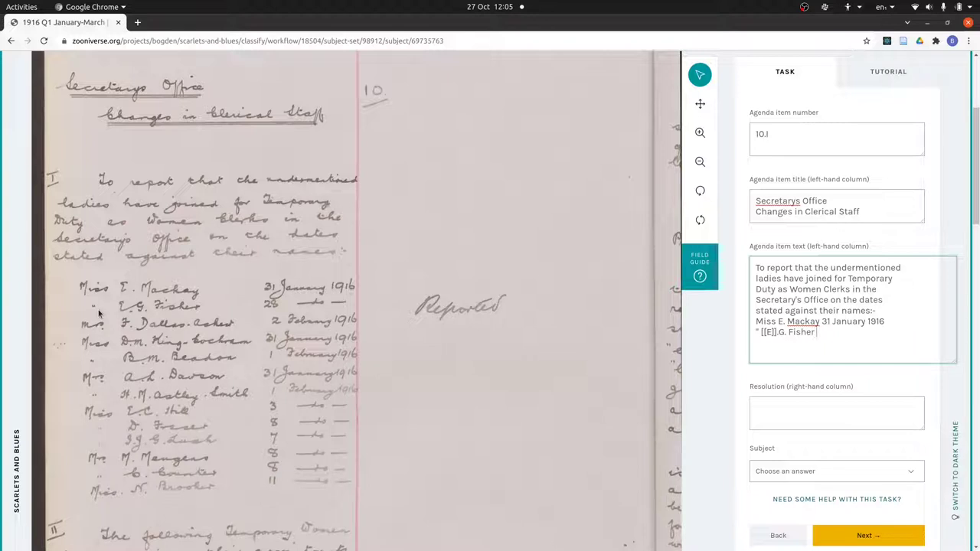
pyautogui.write(' 28')
pyautogui.press('Return')
pyautogui.write('Mrs F. Dallas-Askew')
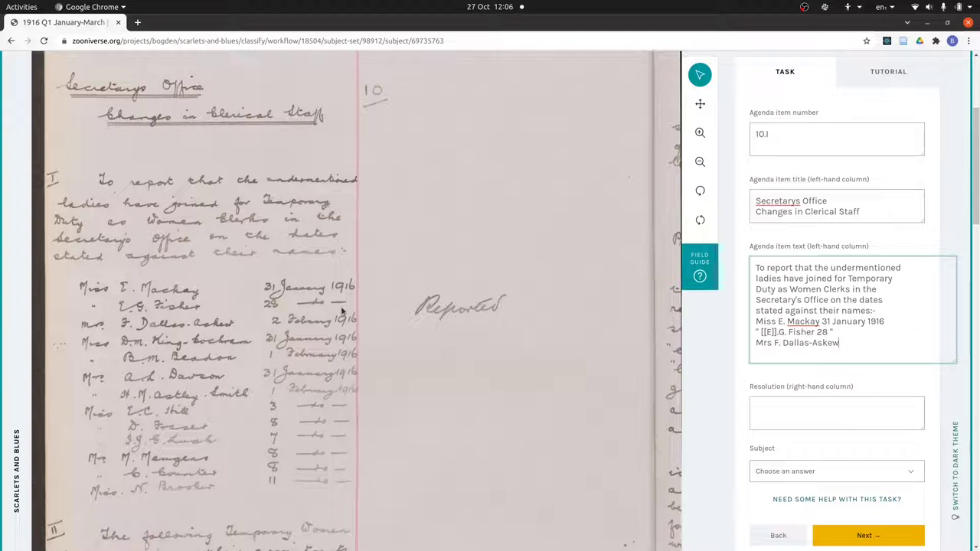
pyautogui.write('...')
# Enter "Reported" as the resolution, choose Staffing as the subject, and continue to the following question
pyautogui.click(777, 411)
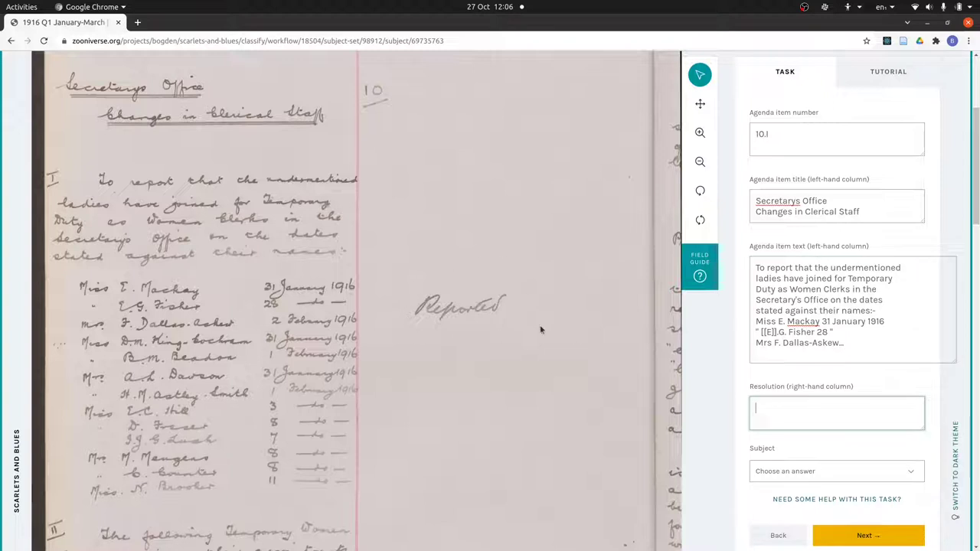
pyautogui.write('Reported')
pyautogui.click(881, 473)
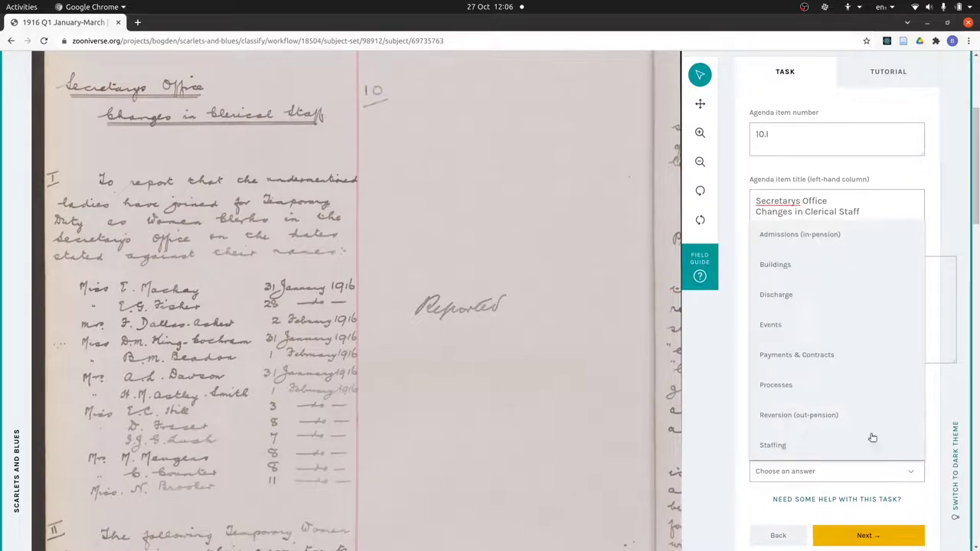
pyautogui.scroll(-5, 848, 361)
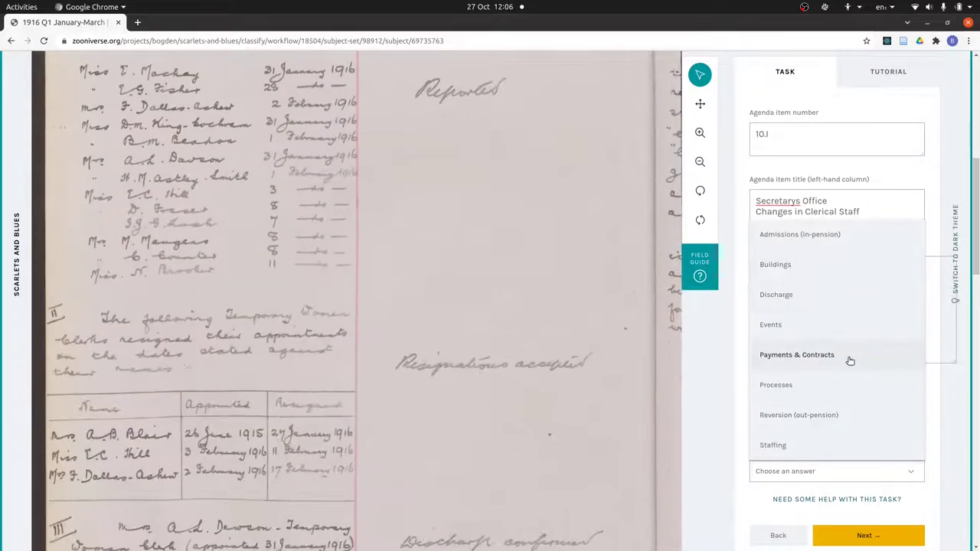
pyautogui.scroll(4, 848, 360)
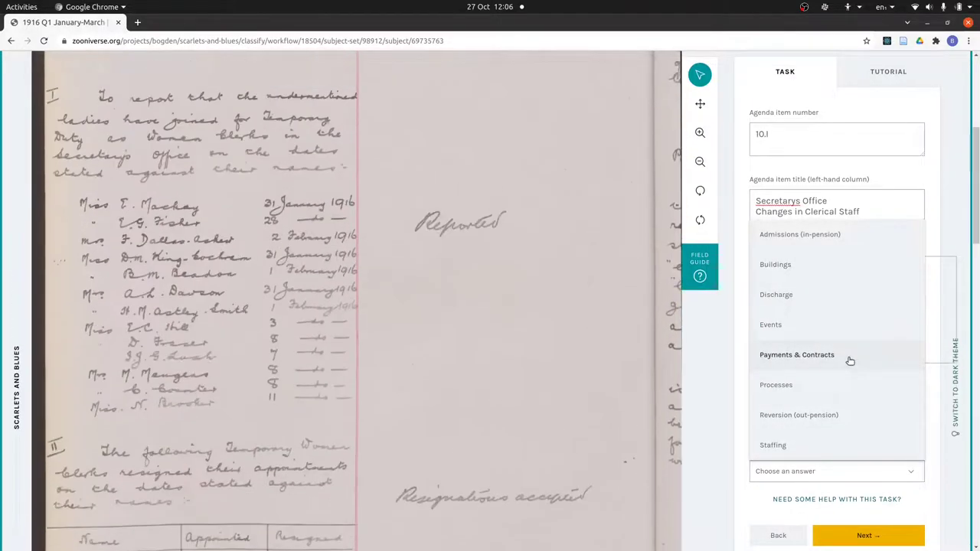
pyautogui.click(827, 444)
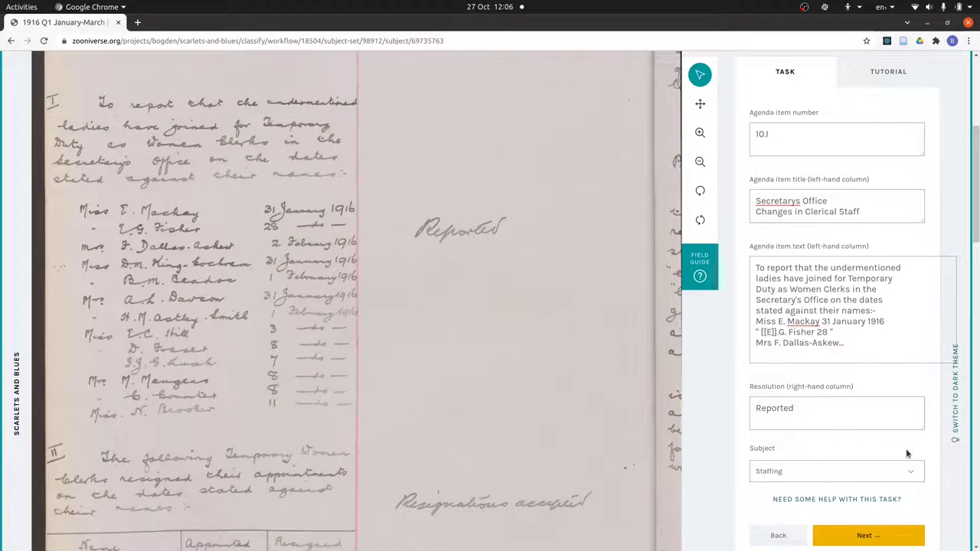
pyautogui.click(877, 537)
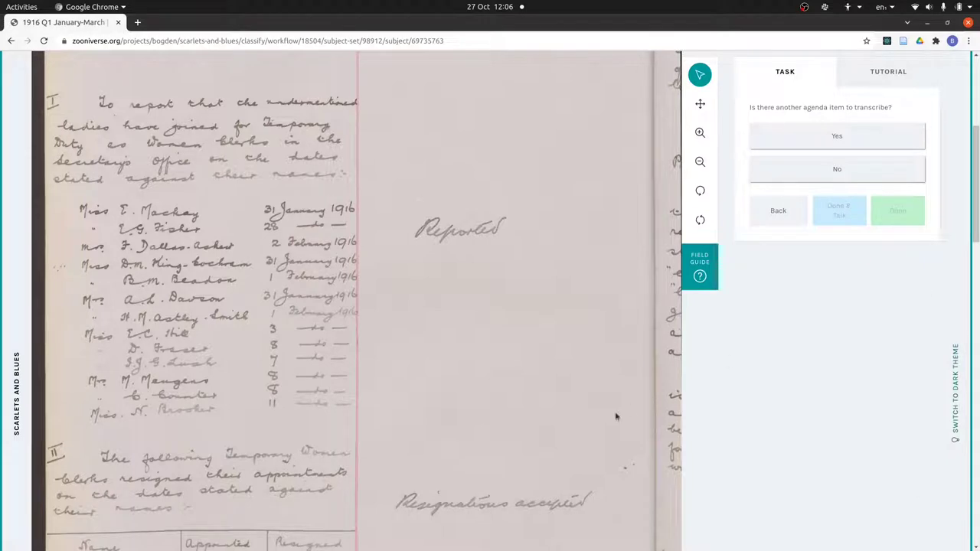
# Answer Yes to transcribing another agenda item, continue, and enter 10.II as its agenda item number
pyautogui.click(881, 145)
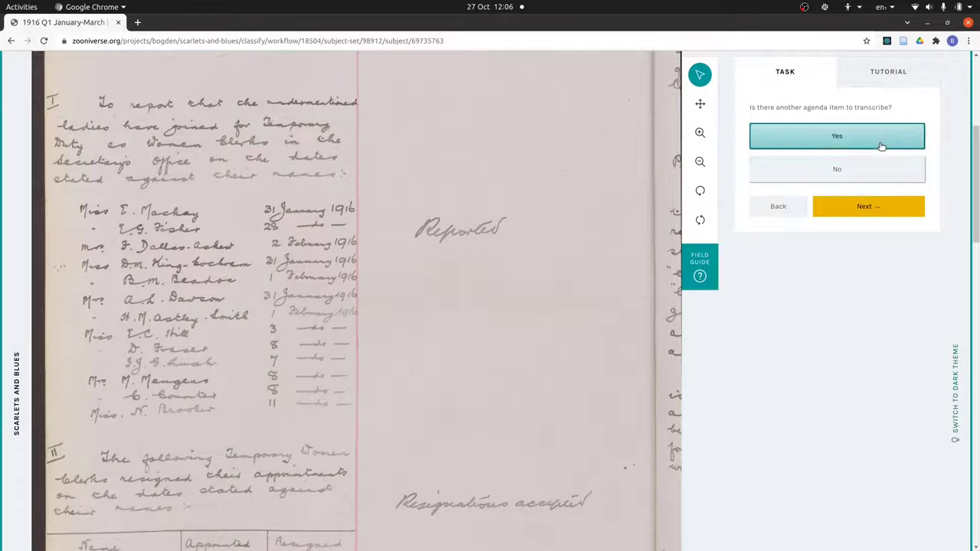
pyautogui.click(872, 208)
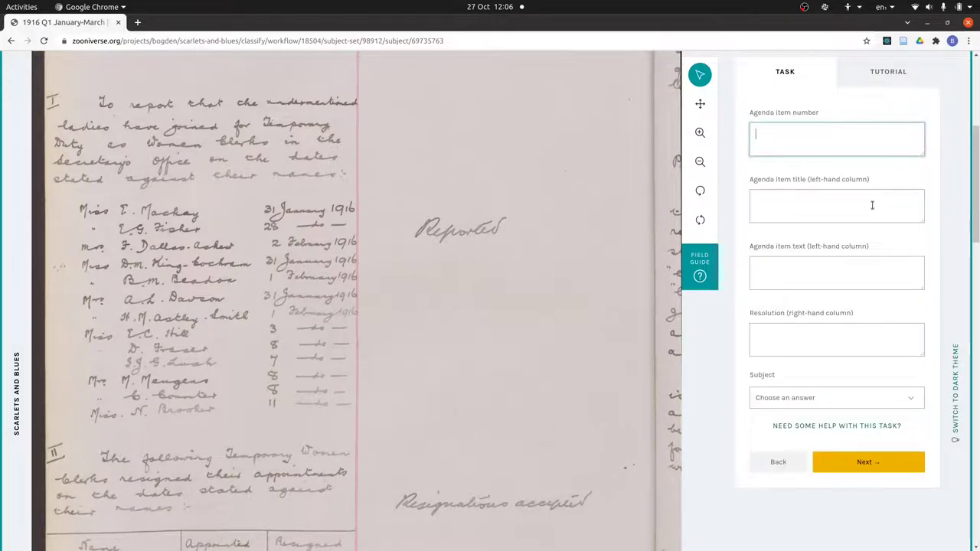
pyautogui.write('10.II')
# Check the heading on the scanned page and enter the title of item 10.II as "Secretarys Office" and "Changes in Clerical Staff" on two lines
pyautogui.click(821, 207)
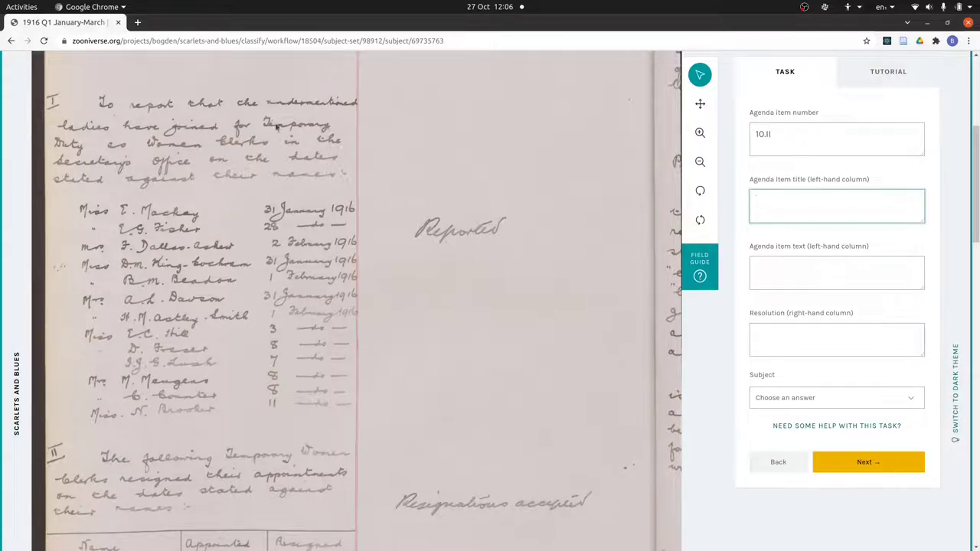
pyautogui.scroll(3, 407, 179)
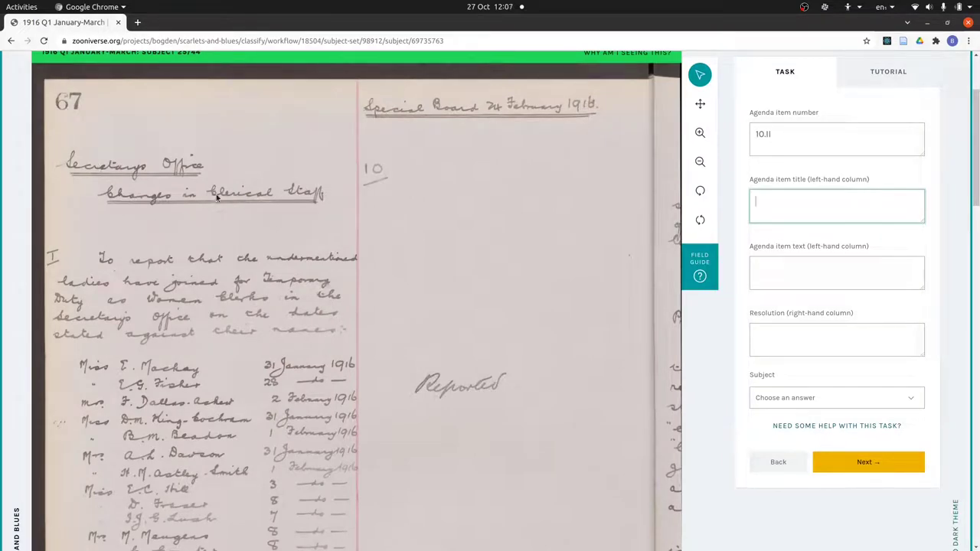
pyautogui.scroll(-5, 277, 284)
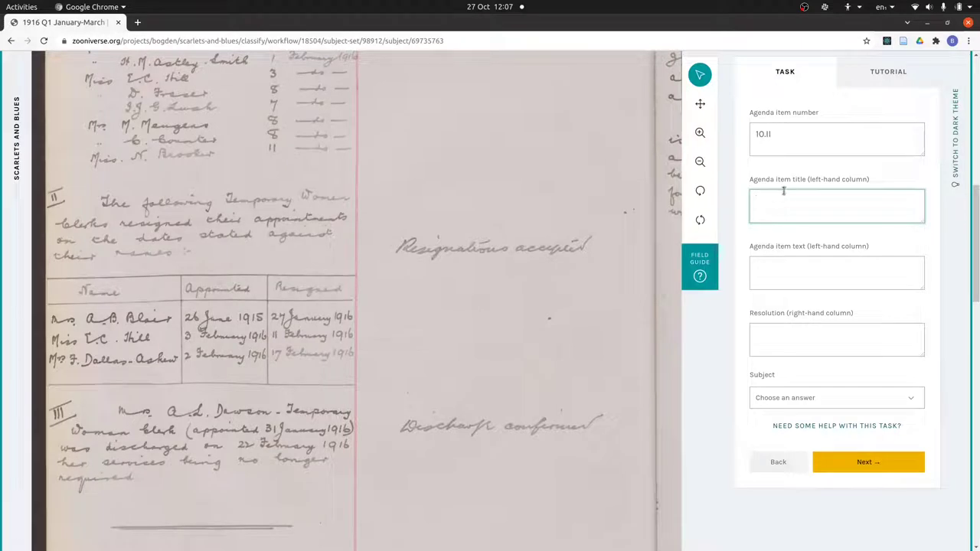
pyautogui.write('Secretarys Office Changes in Clerical Staff')
# Enter the agenda item text as "The following Temporary Women Clerks resigned their appointments on the dates stated against their names:-"
pyautogui.click(795, 250)
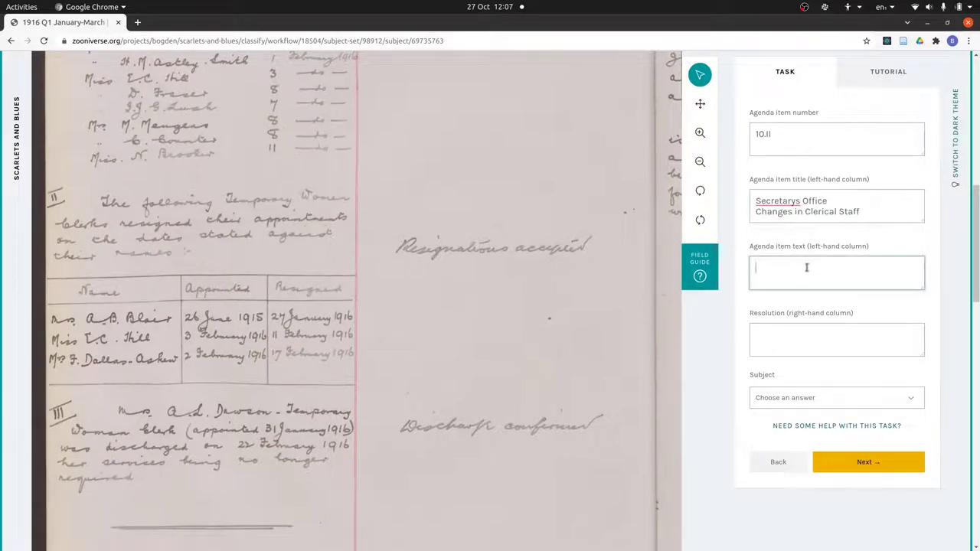
pyautogui.write('The following Temporary Women Clerks')
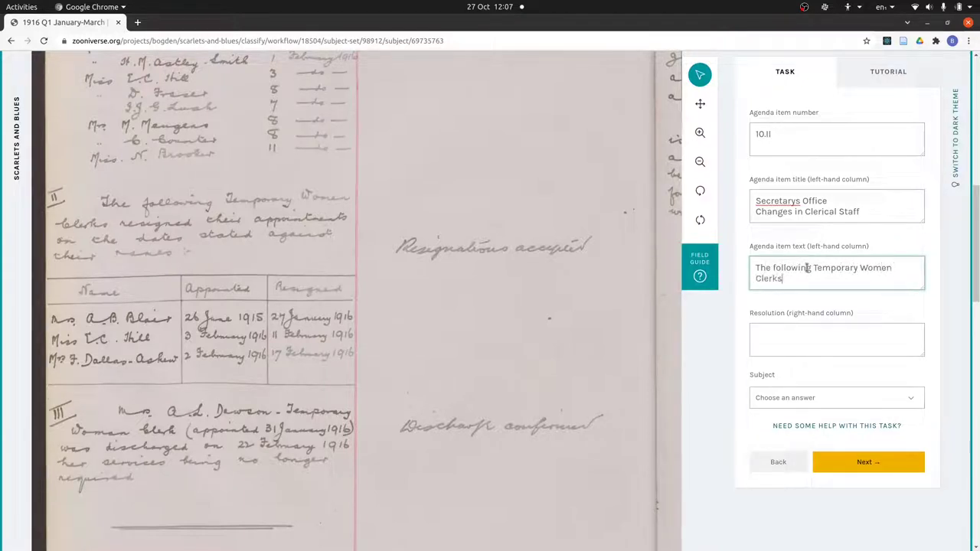
pyautogui.write(' resigned their appointments')
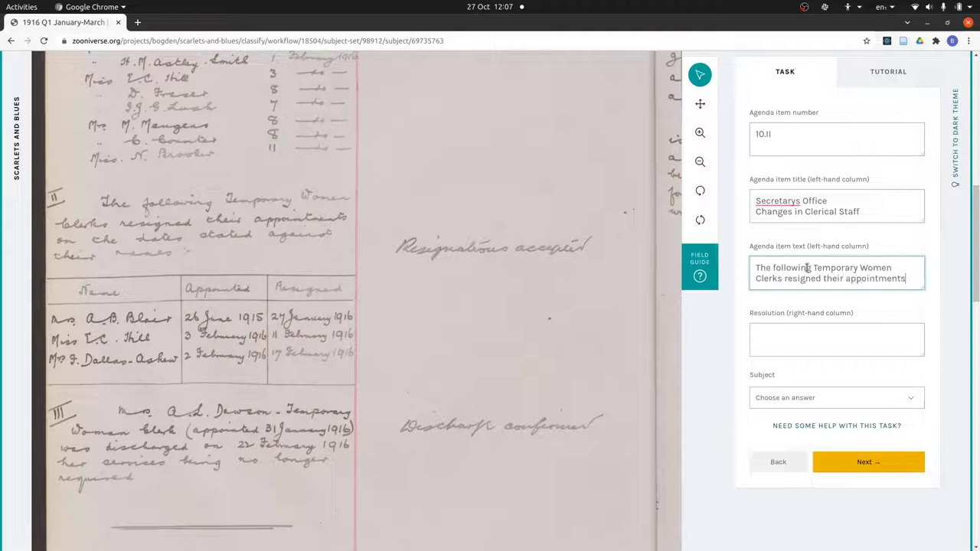
pyautogui.write(' on the sa')
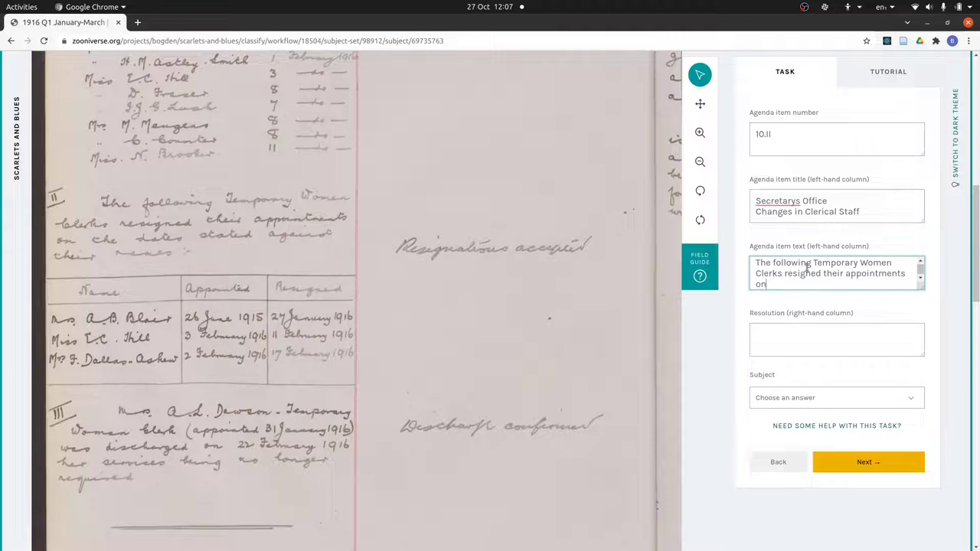
pyautogui.press('BackSpace')
pyautogui.press('BackSpace')
pyautogui.write('dates ')
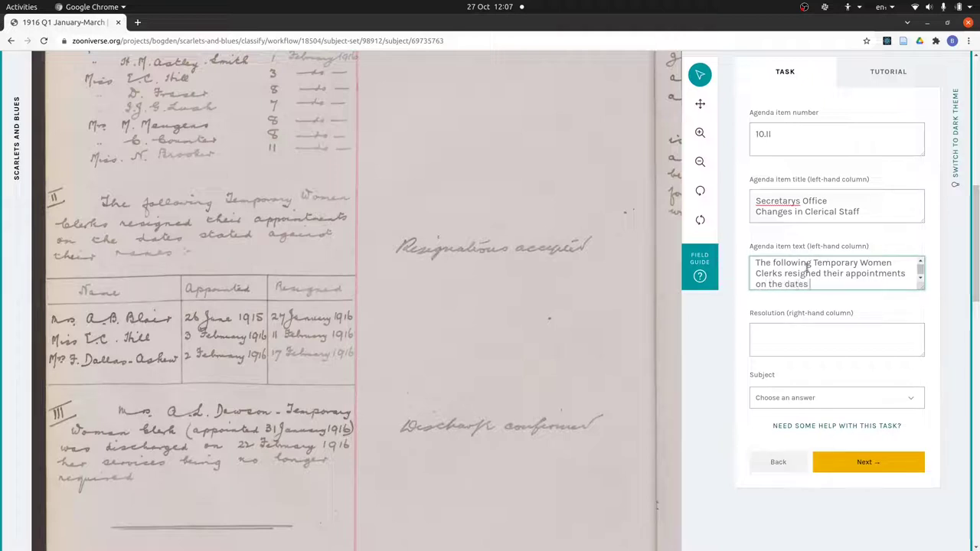
pyautogui.write('stated against their')
pyautogui.write(' name')
pyautogui.write('s:-')
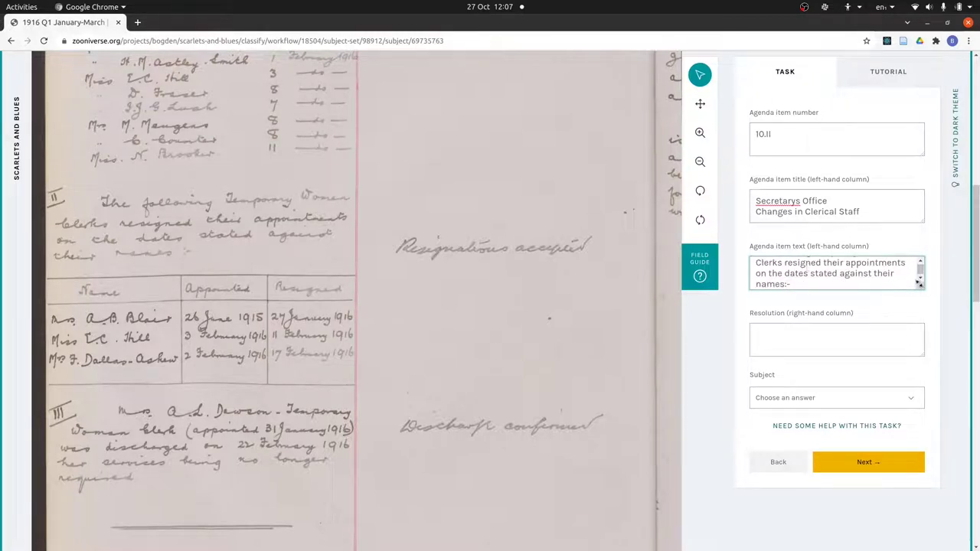
# Enlarge the agenda item text box and start a new line before "their names:-" to match the scanned page
pyautogui.moveTo(921, 286); pyautogui.dragTo(955, 336)
pyautogui.middleClick(877, 288)
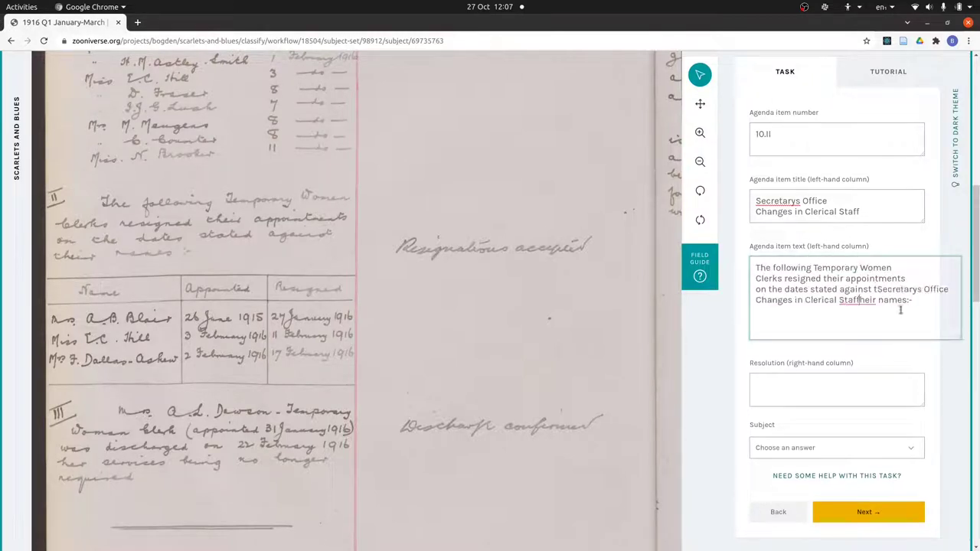
pyautogui.hotkey('ctrl', 'z')
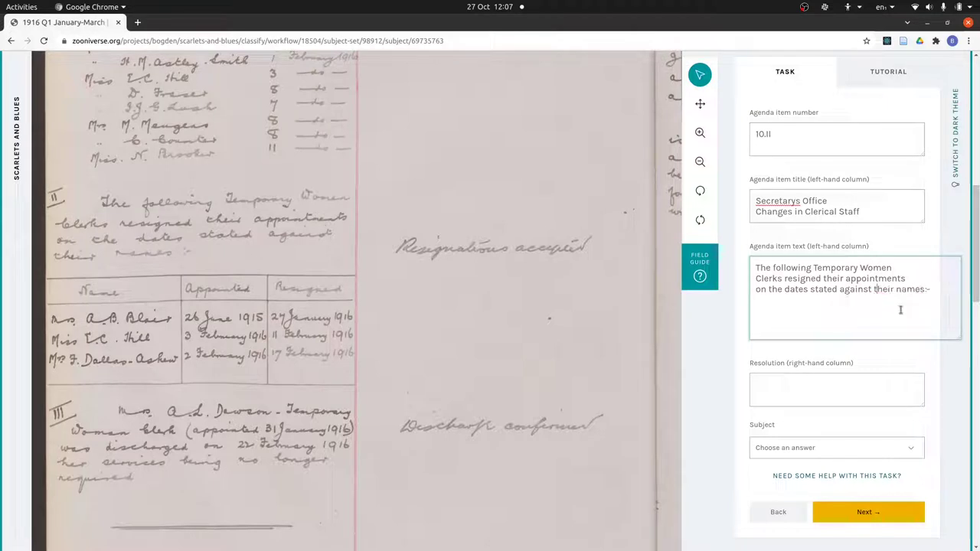
pyautogui.press('Return')
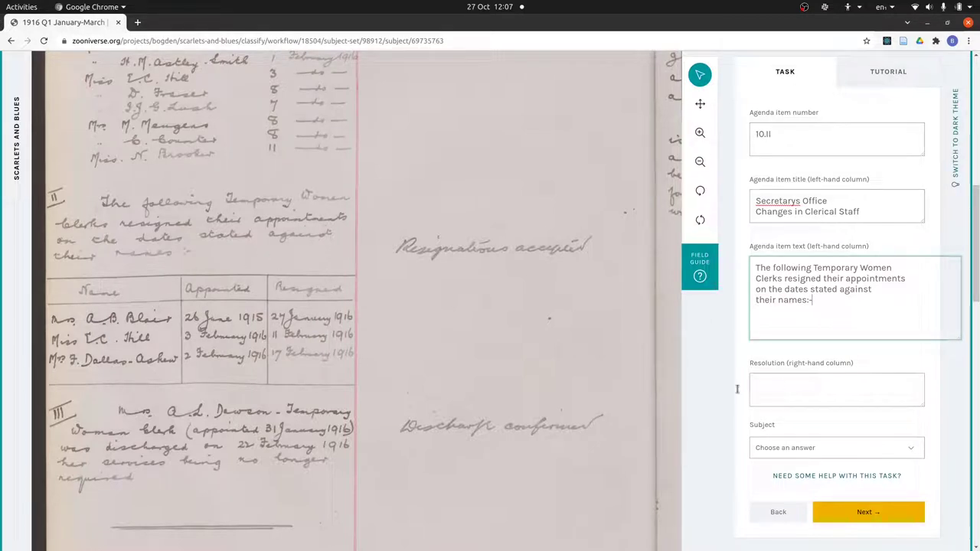
# Enter "Resignations accepted" as the resolution for item 10.II, choose Staffing as the subject, and continue
pyautogui.click(825, 385)
pyautogui.write('Resignations ')
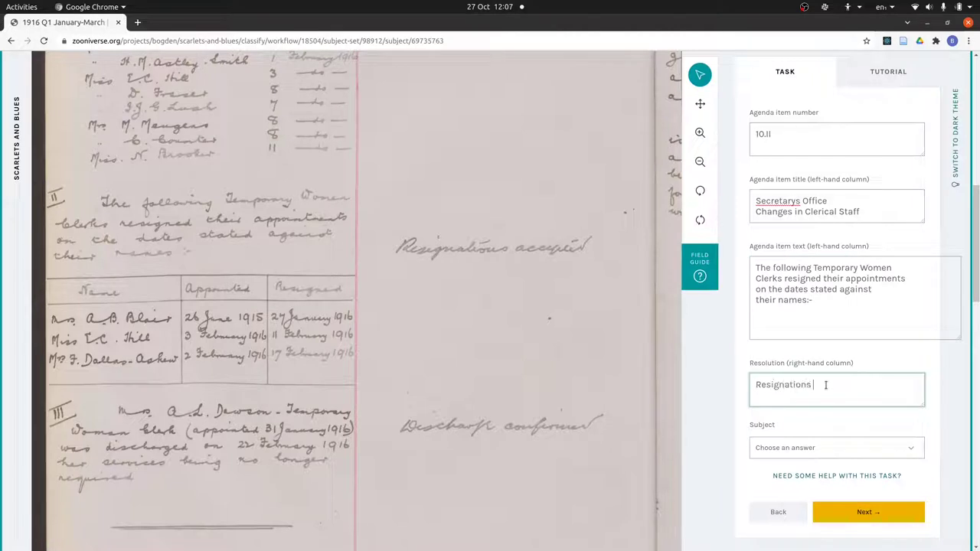
pyautogui.write('accepted')
pyautogui.click(820, 446)
pyautogui.click(814, 426)
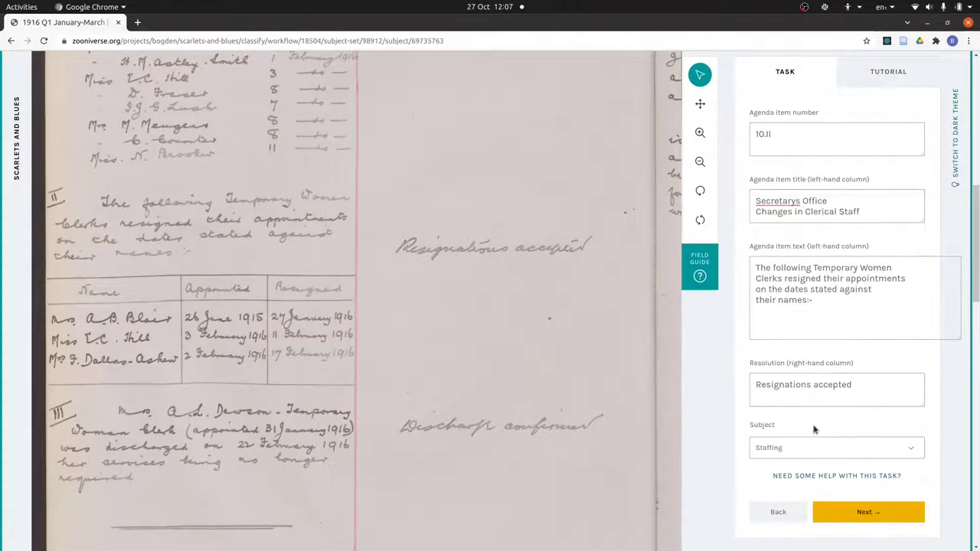
pyautogui.click(859, 511)
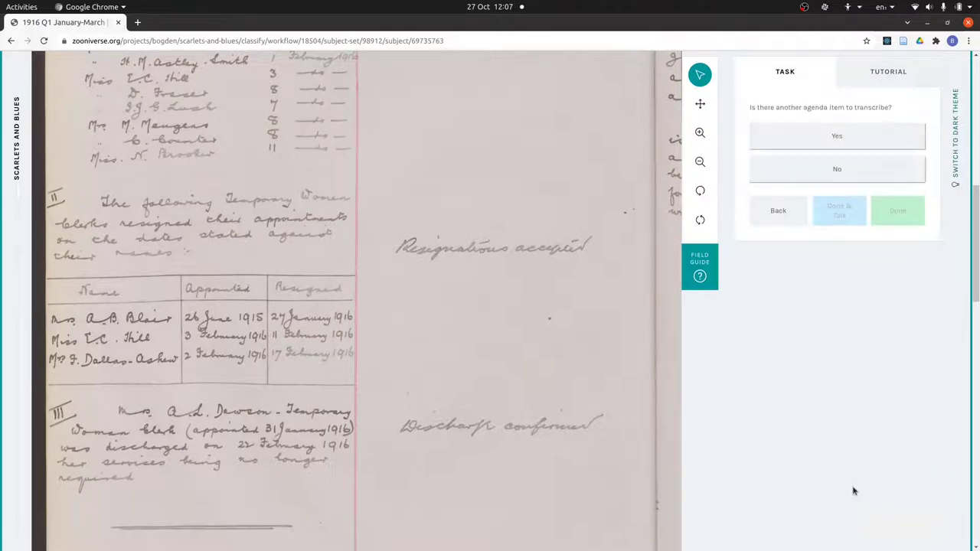
# Answer Yes to transcribing another agenda item and enter number 10.III with the title "Secretarys Office" and "Changes in Clerical Staff" on two lines
pyautogui.click(861, 137)
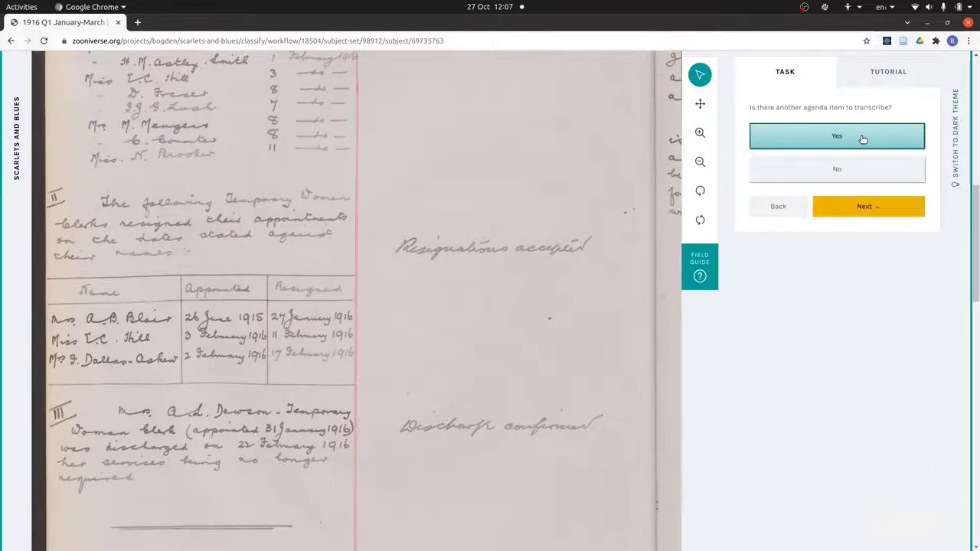
pyautogui.click(863, 209)
pyautogui.write('10.III')
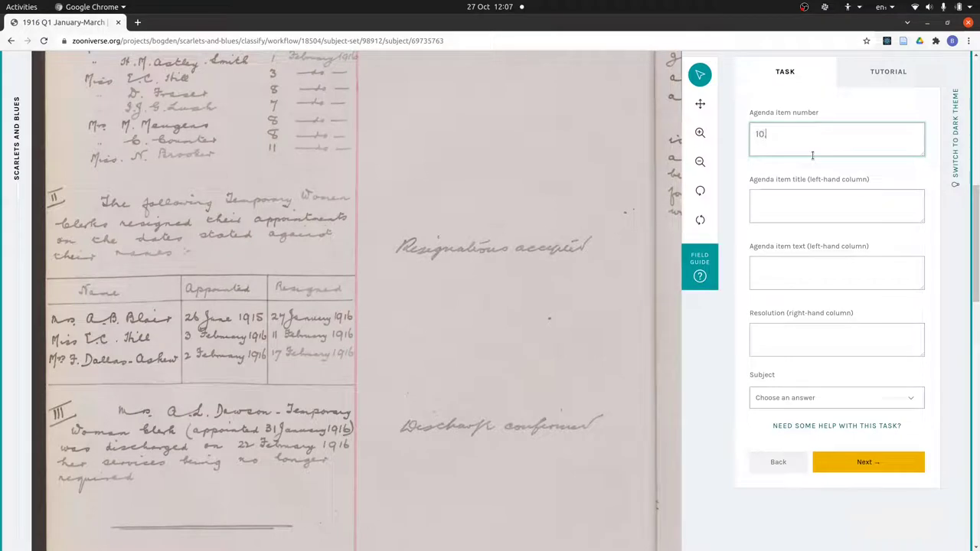
pyautogui.click(805, 194)
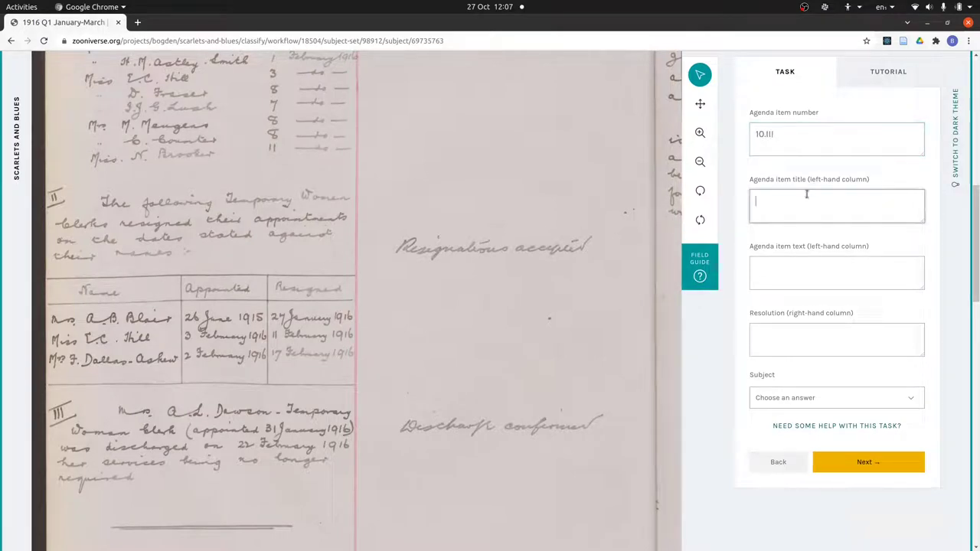
pyautogui.write('Secretarys Office Changes in Clerical Staff')
# Begin the agenda item text with the clerk's name, followed by "- Temporary" and a second line "Woman Clerk (appointed 31 january 1916)"
pyautogui.click(788, 265)
pyautogui.write('Mrs')
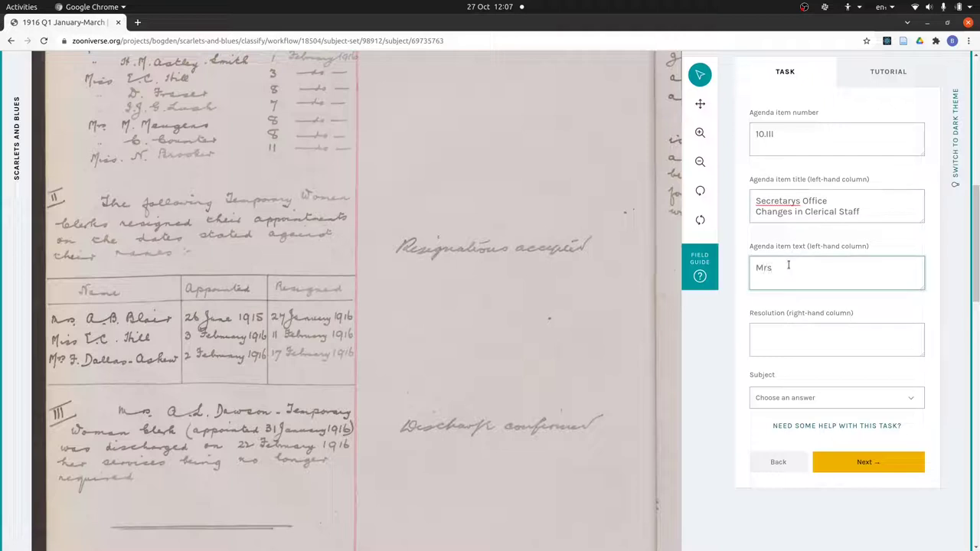
pyautogui.write('. A.L. Dawson')
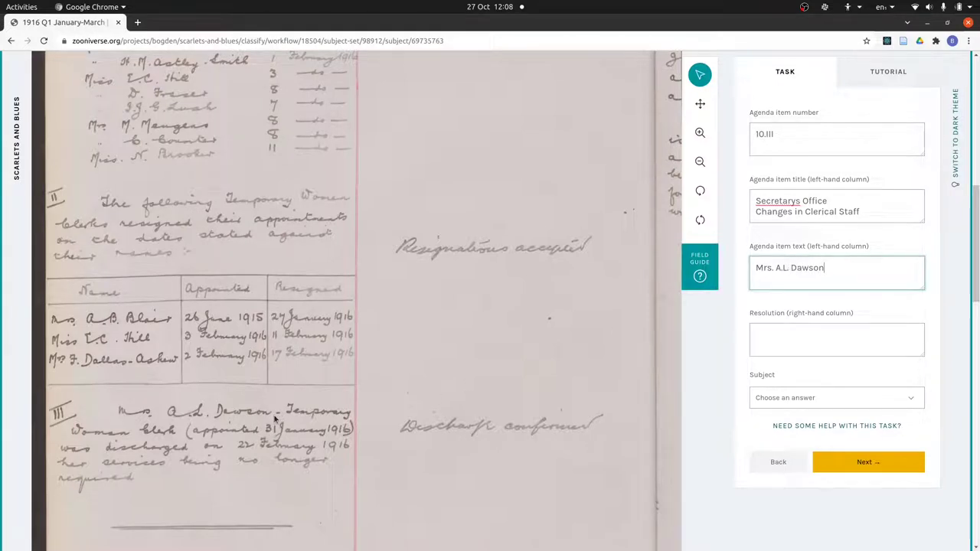
pyautogui.write(' -')
pyautogui.write('Temporary')
pyautogui.write('Woman')
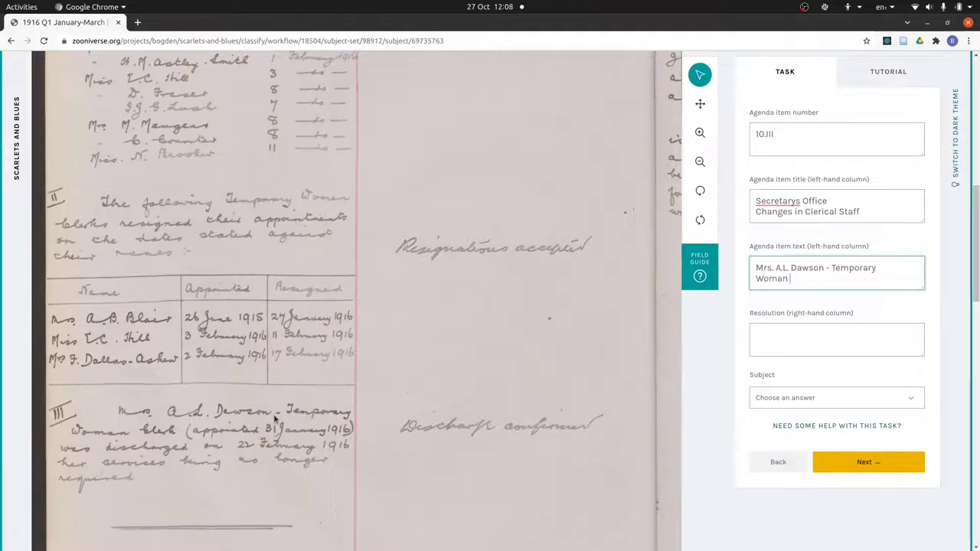
pyautogui.write(' Clerk (appointed 31 january ')
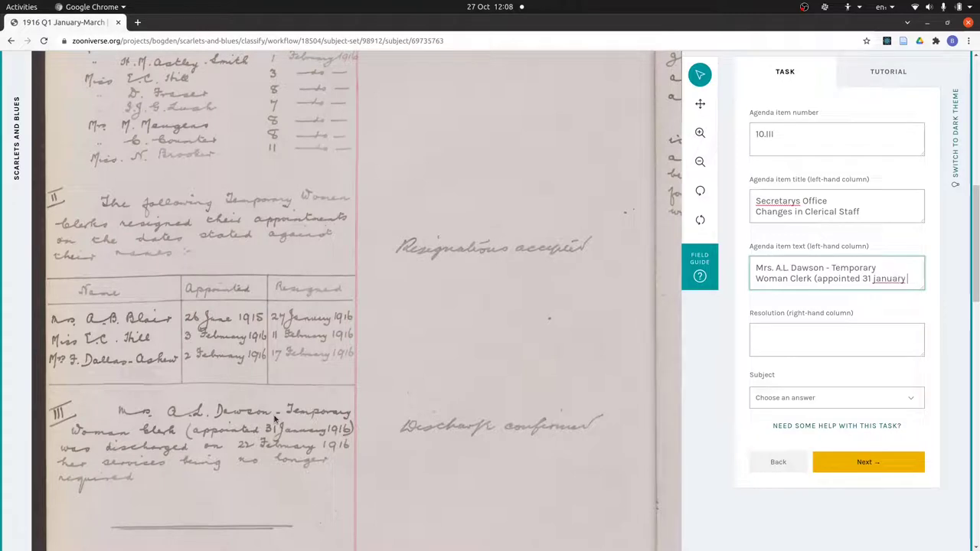
pyautogui.write('1916)')
pyautogui.press('Return')
# Add three lines to the agenda item text for the discharge on 22 February 1916, "her services being no longer" and "required."
pyautogui.write('was discarhed on 22 Febr')
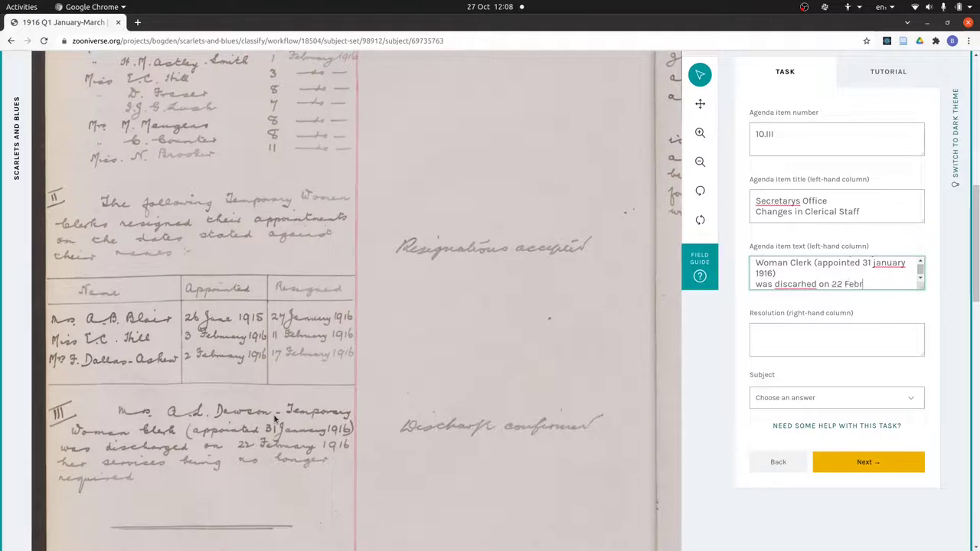
pyautogui.write('uary 191')
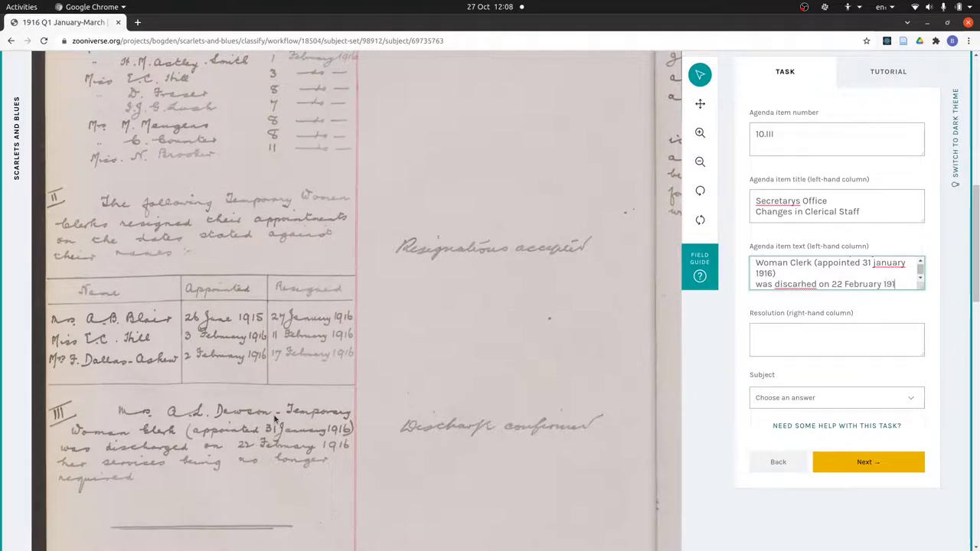
pyautogui.write('6')
pyautogui.press('Return')
pyautogui.write('her services ')
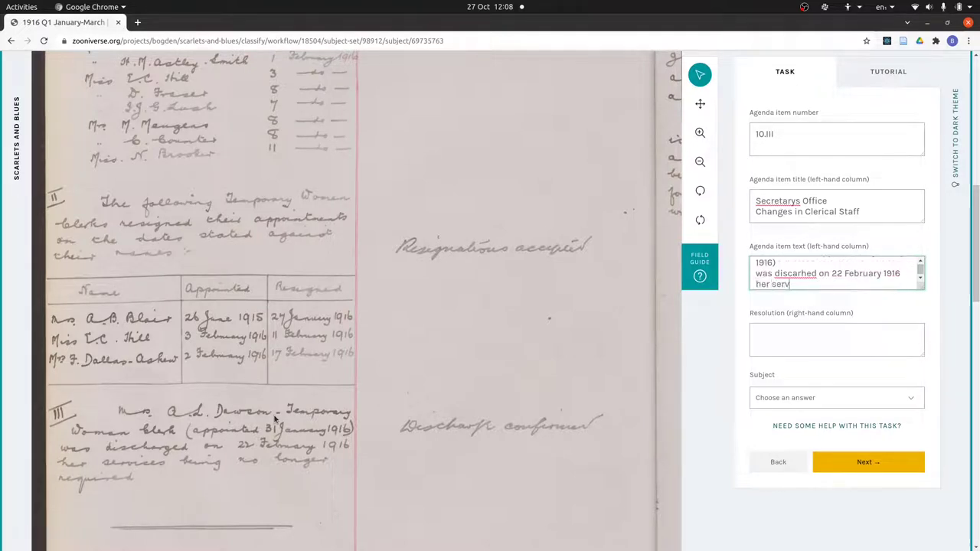
pyautogui.write('being no longer')
pyautogui.press('Return')
pyautogui.write('required.')
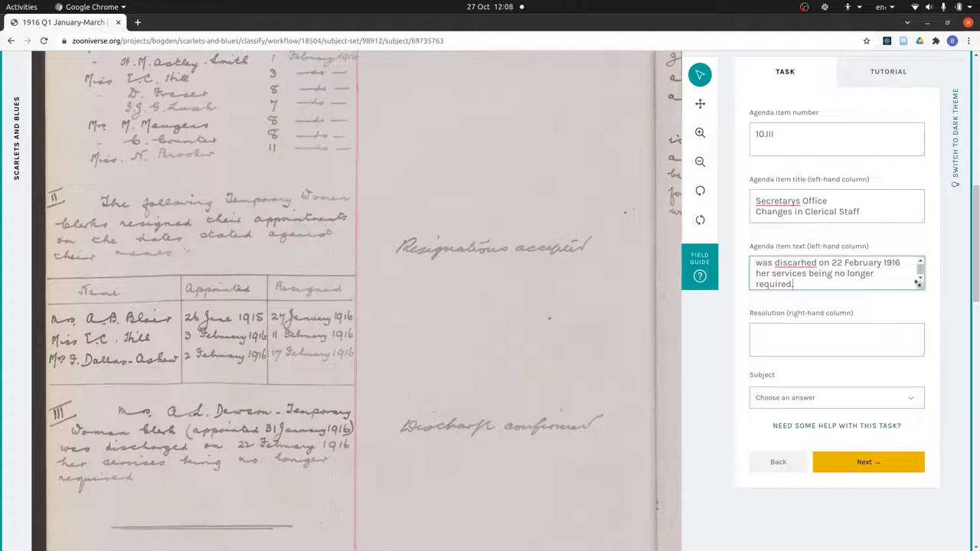
# Enlarge the agenda item text box, capitalise "January" and correct the spelling of "discharged"
pyautogui.moveTo(919, 284); pyautogui.dragTo(947, 349)
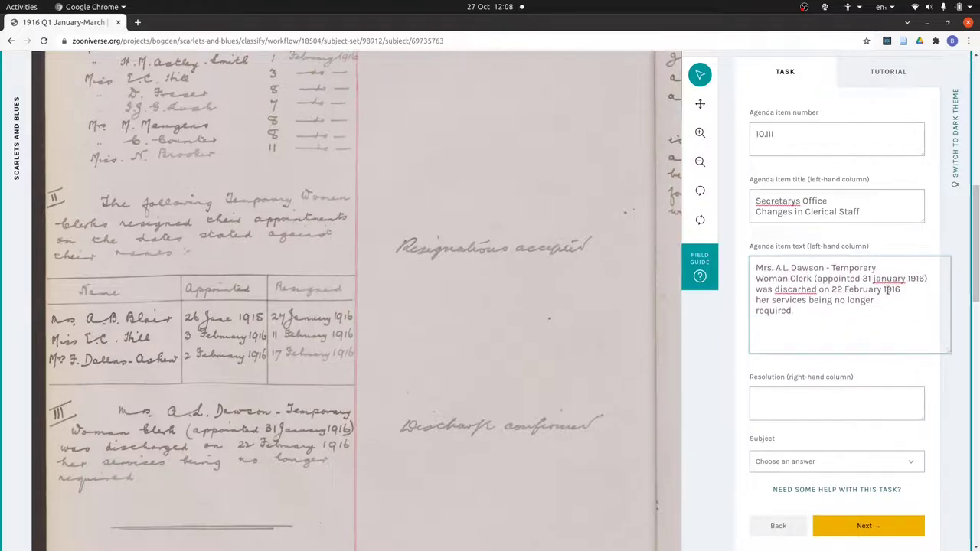
pyautogui.press('Delete')
pyautogui.write('J')
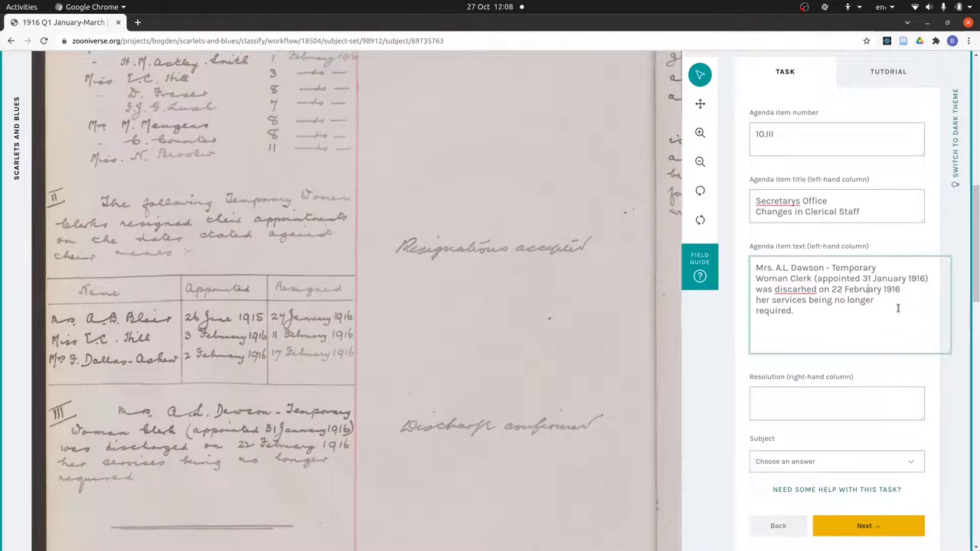
pyautogui.press('Left')
pyautogui.press('Left')
pyautogui.press('Left')
pyautogui.press('Left')
pyautogui.press('Left')
pyautogui.press('Left')
pyautogui.press('Left')
pyautogui.press('Left')
pyautogui.press('BackSpace')
pyautogui.press('BackSpace')
pyautogui.press('BackSpace')
pyautogui.write('harg')
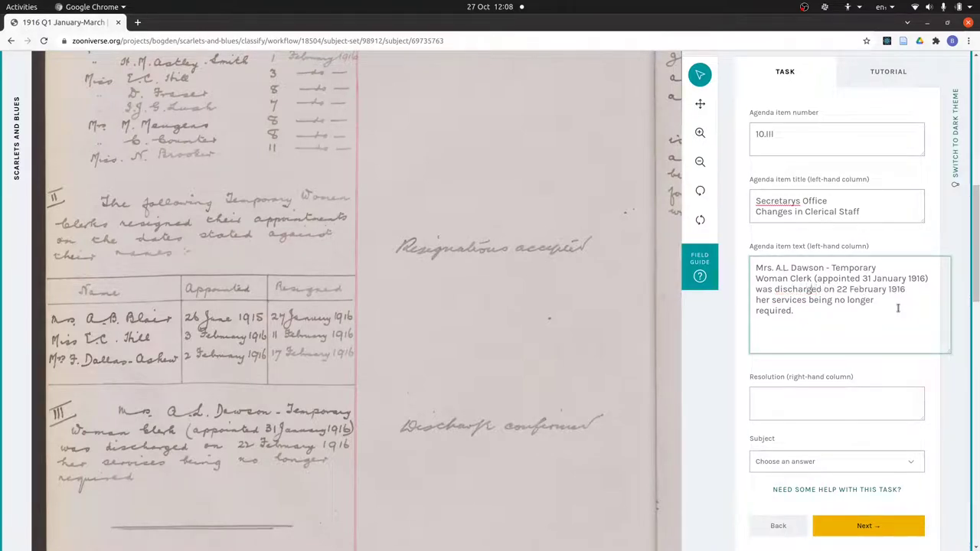
# Enter "Discharge confirmed" as the resolution for item 10.III
pyautogui.click(824, 395)
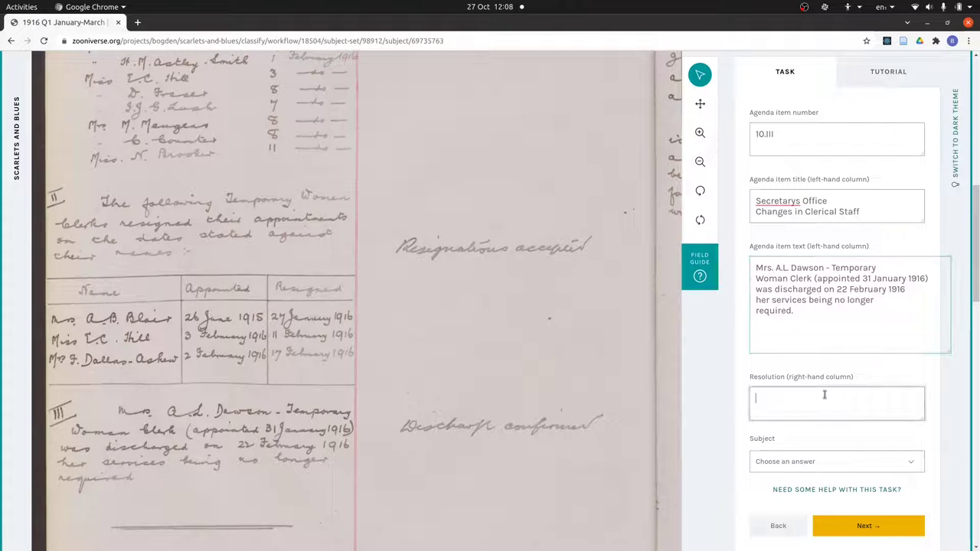
pyautogui.click(824, 394)
pyautogui.write('Discarge confirmed')
pyautogui.click(776, 399)
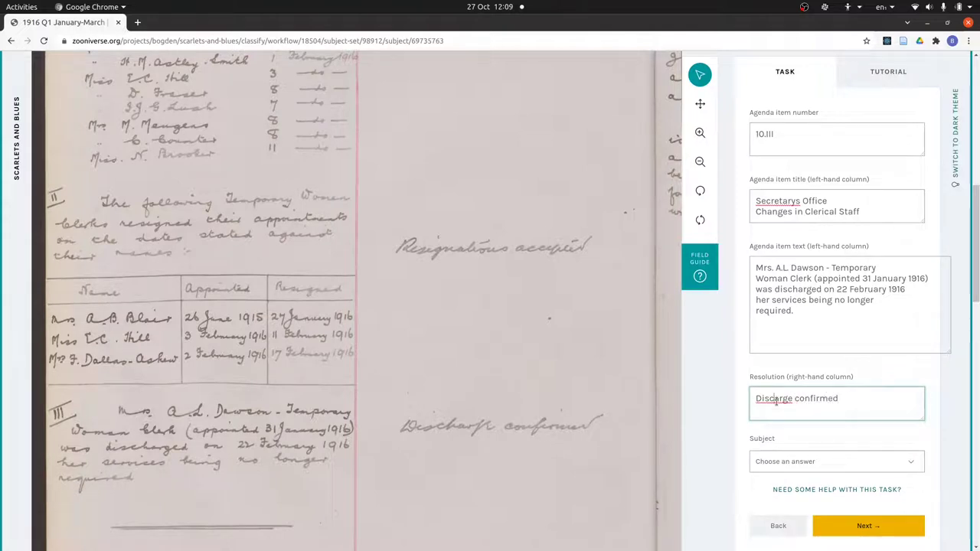
pyautogui.write('h')
# Choose Staffing as the subject, continue, and answer No to transcribing another agenda item
pyautogui.click(871, 469)
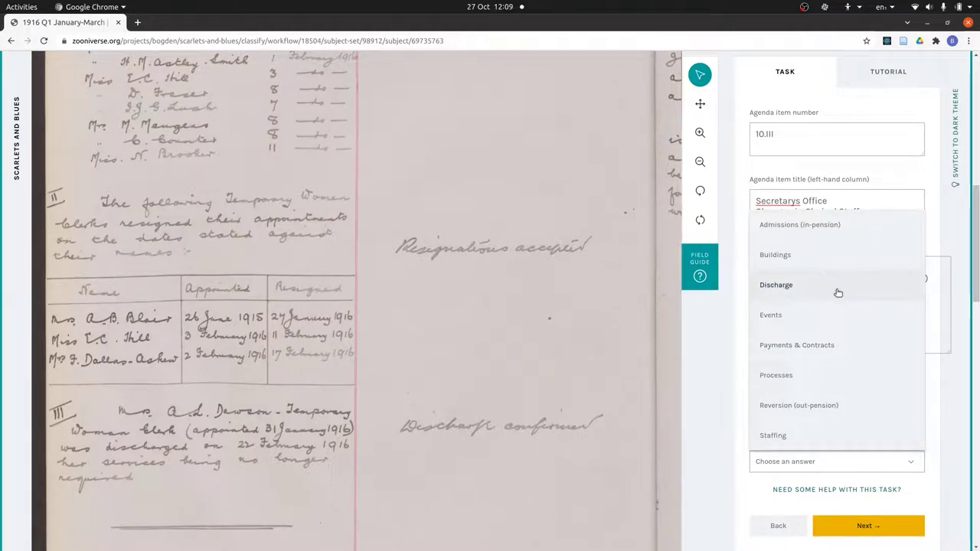
pyautogui.scroll(-1, 838, 293)
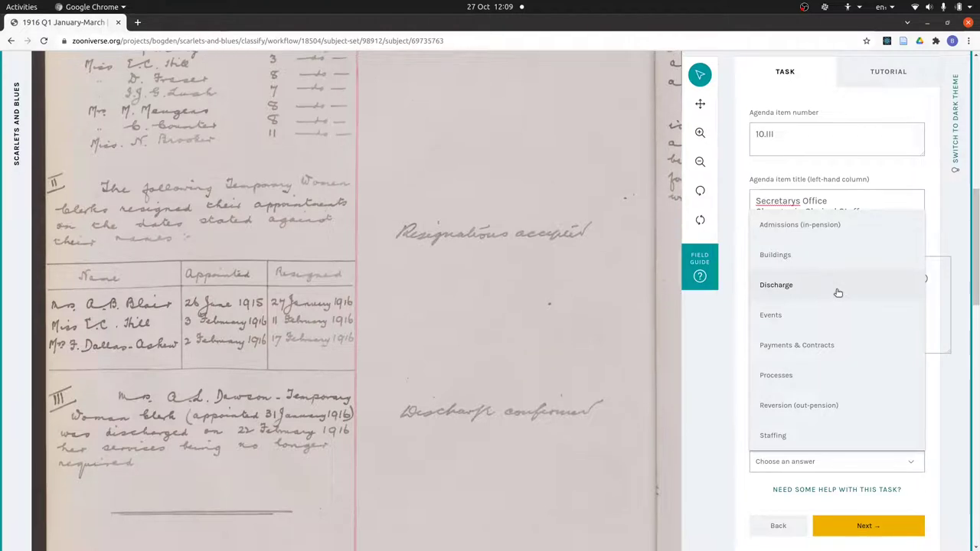
pyautogui.scroll(2, 838, 293)
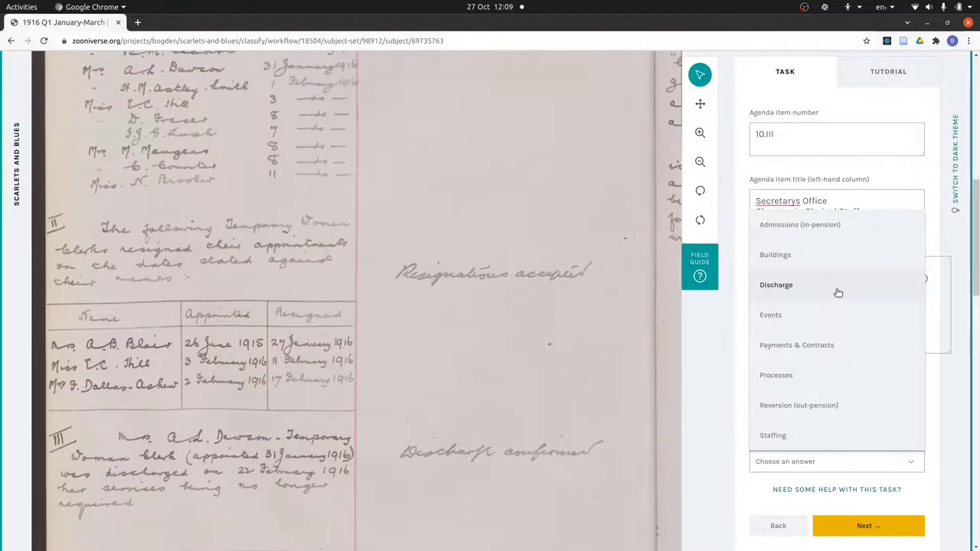
pyautogui.click(805, 437)
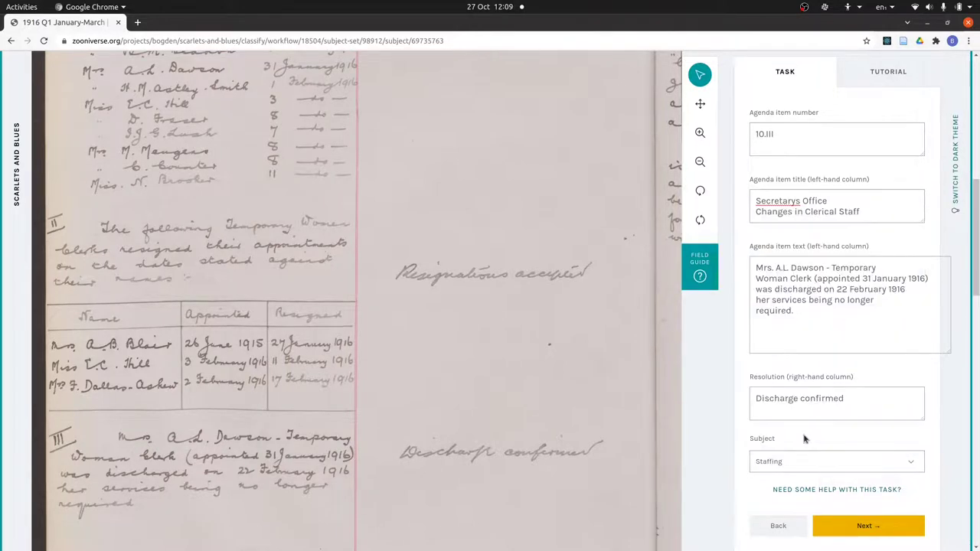
pyautogui.click(870, 528)
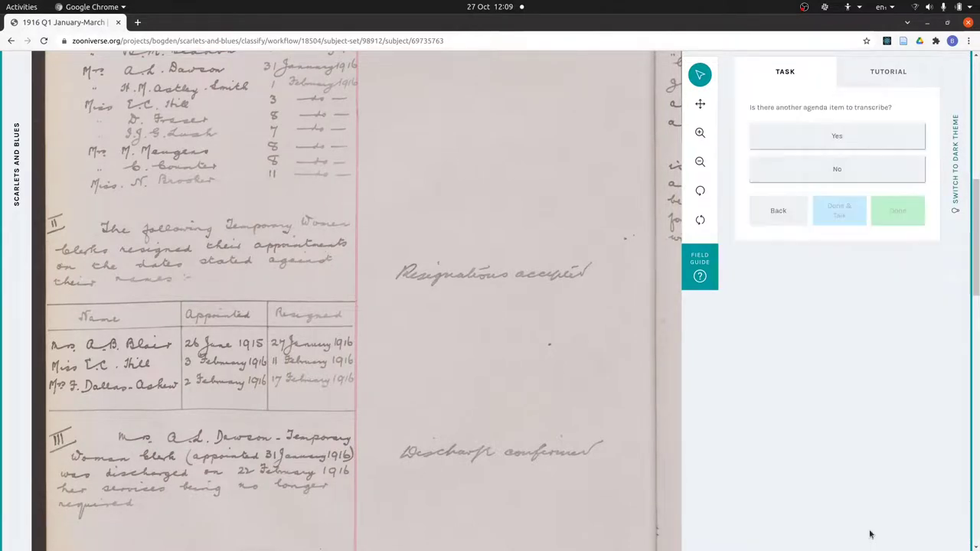
pyautogui.click(883, 173)
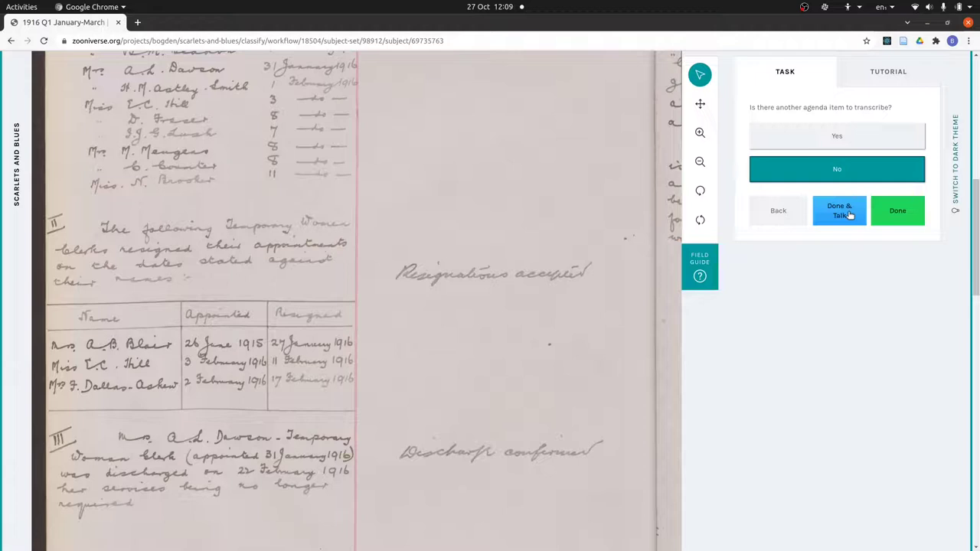
pyautogui.click(849, 217)
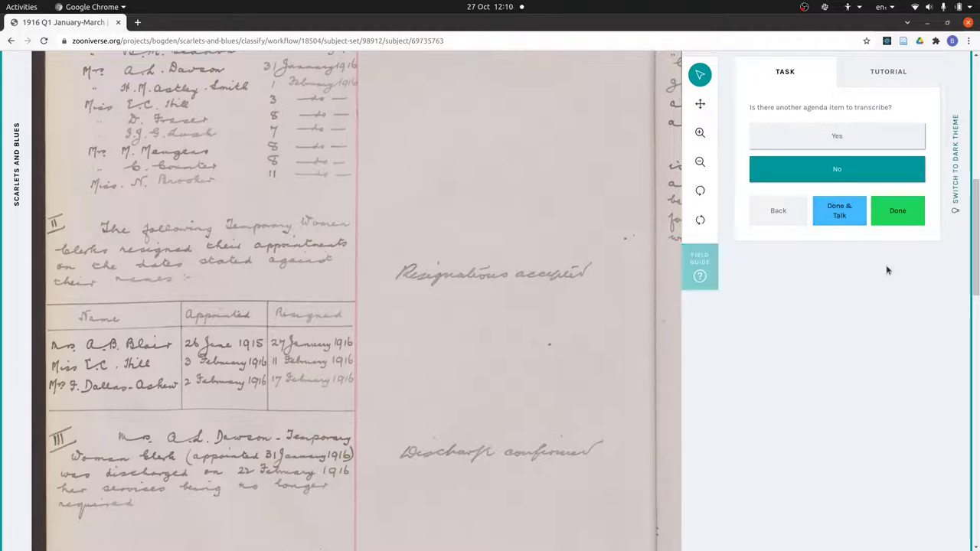
# Open Table Examples in the field guide and look through its sample table transcriptions
pyautogui.click(698, 275)
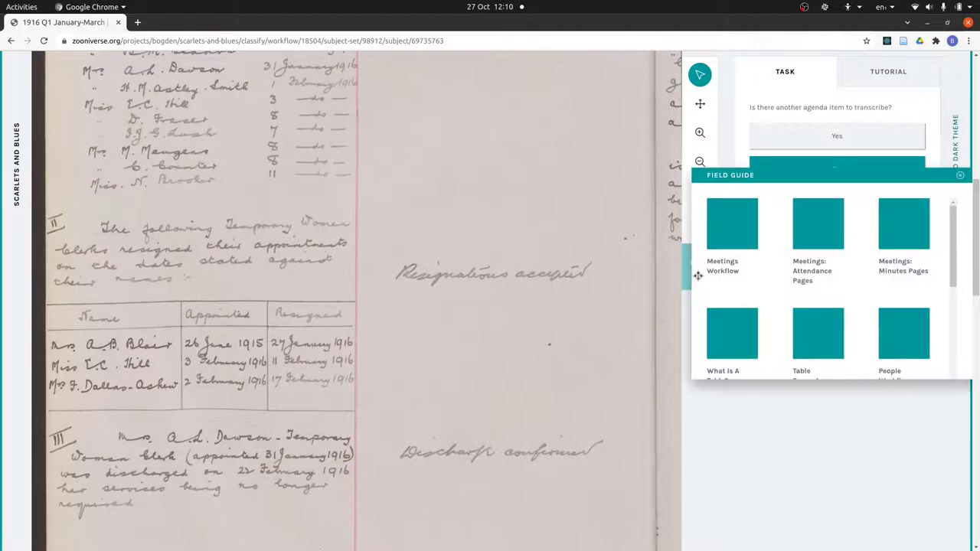
pyautogui.moveTo(953, 257); pyautogui.dragTo(955, 285)
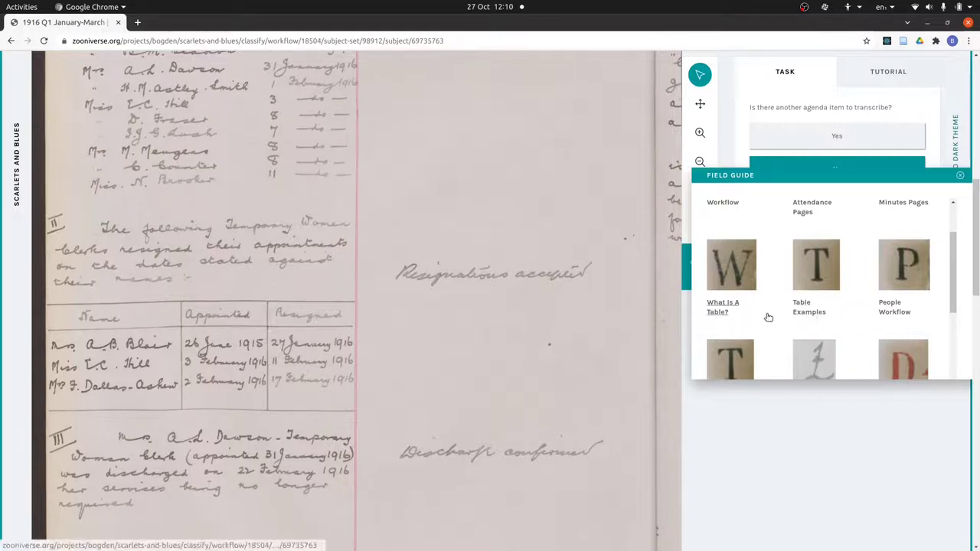
pyautogui.click(809, 310)
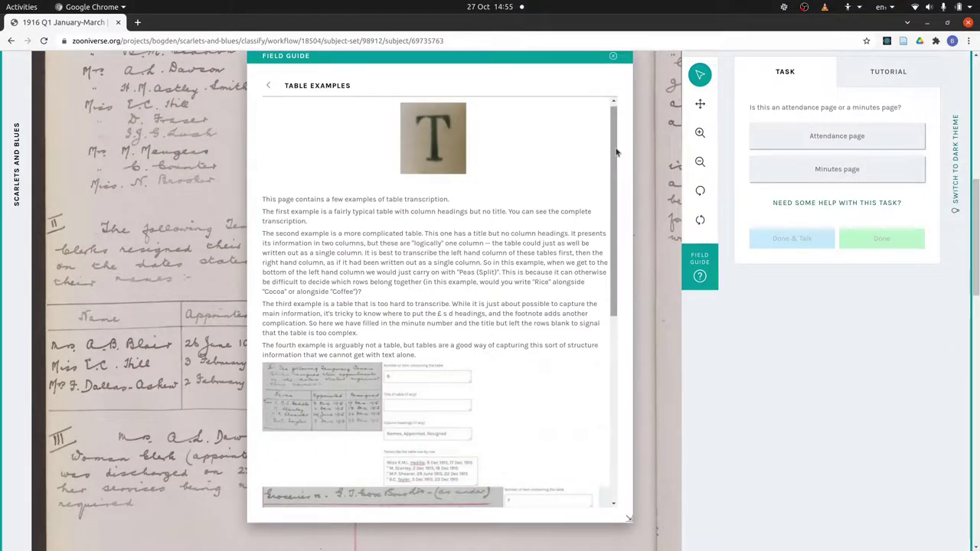
pyautogui.click(613, 503)
pyautogui.moveTo(613, 504); pyautogui.dragTo(613, 503)
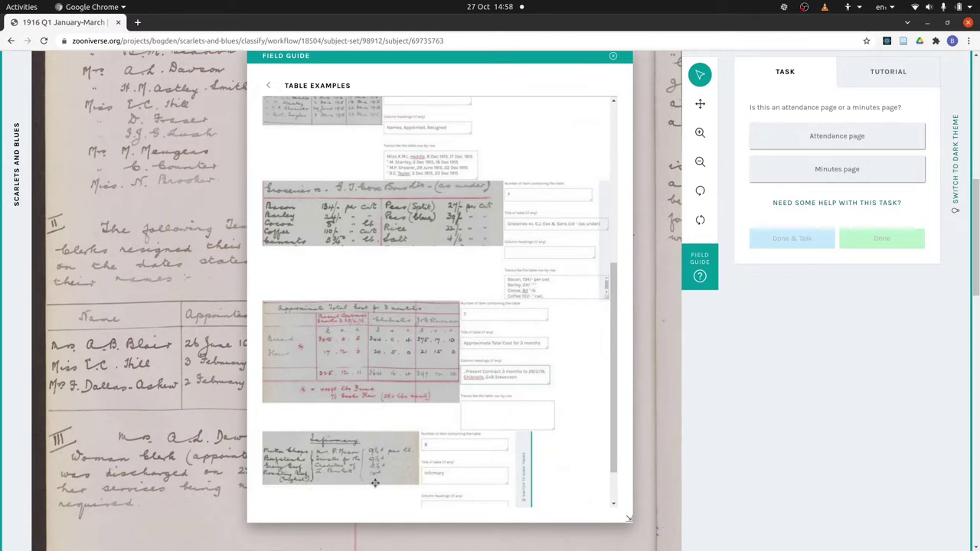
pyautogui.click(612, 484)
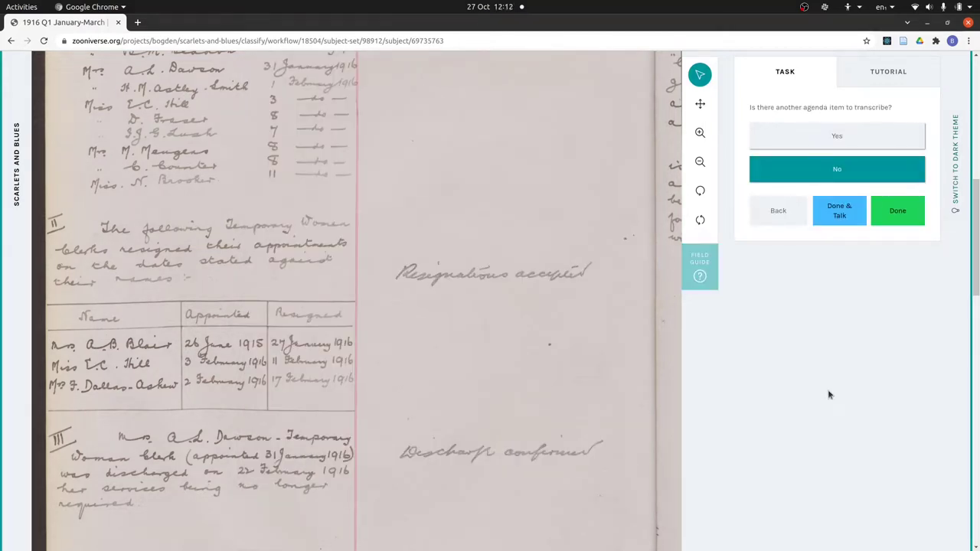
# Switch to Image Viewer to examine the scanned page WO_250_436_184.jpg, and return to the browser
pyautogui.hotkey('alt', 'Tab')
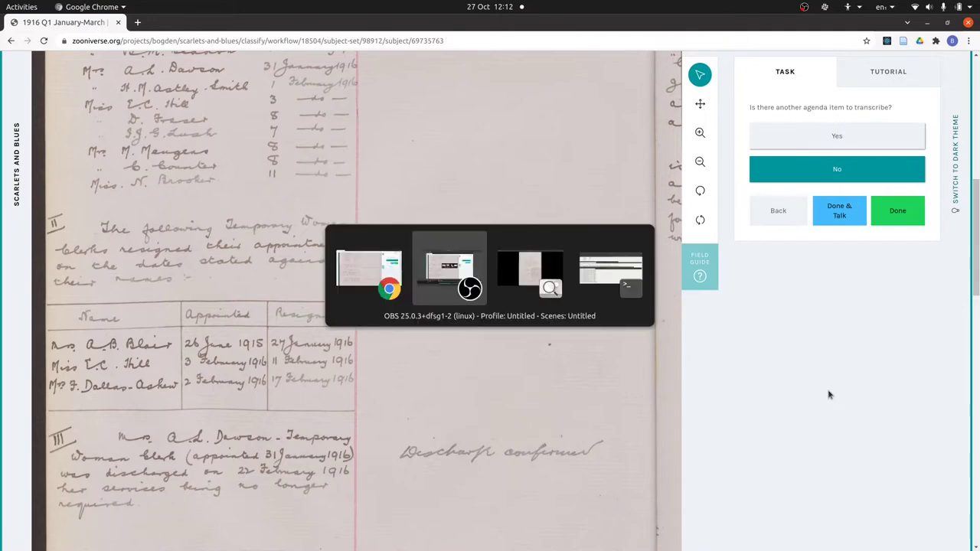
pyautogui.hotkey('alt', 'Tab')
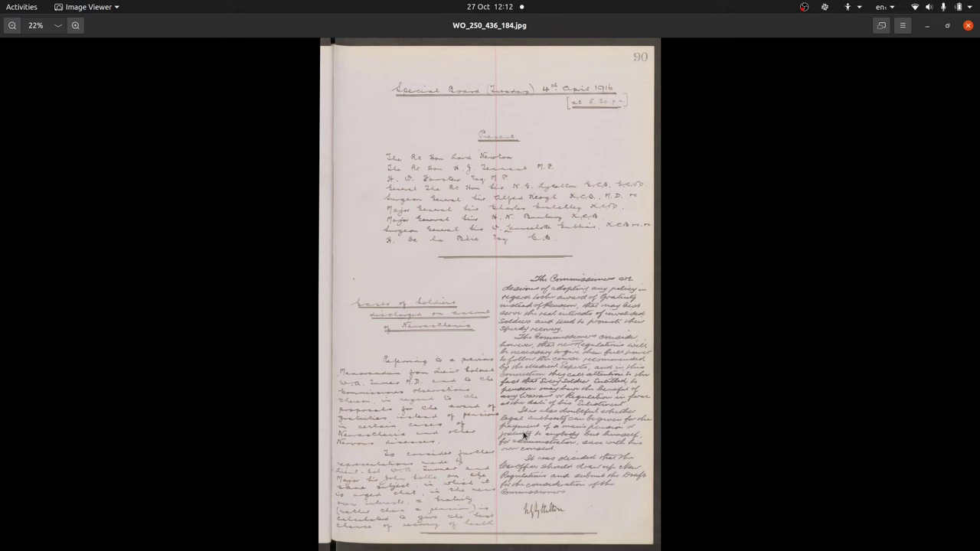
pyautogui.hotkey('alt', 'Tab')
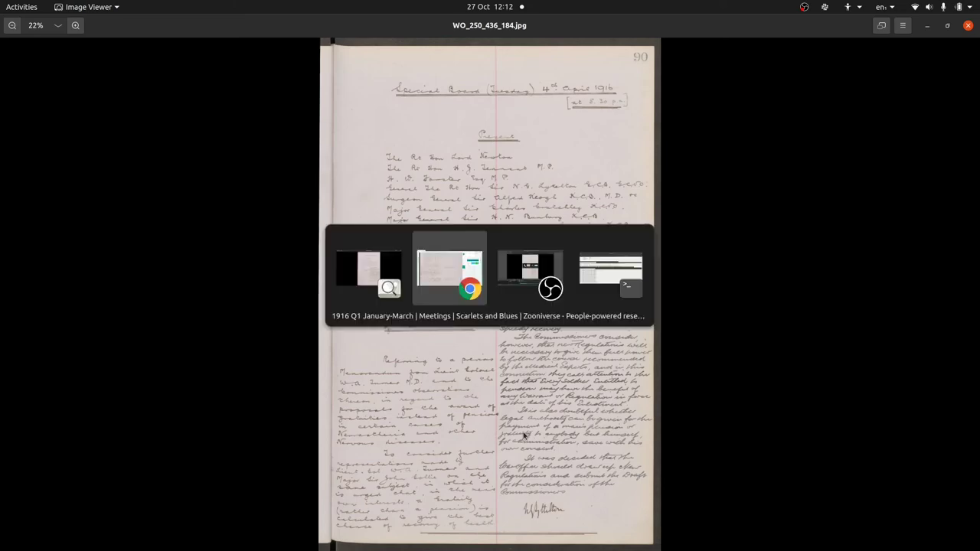